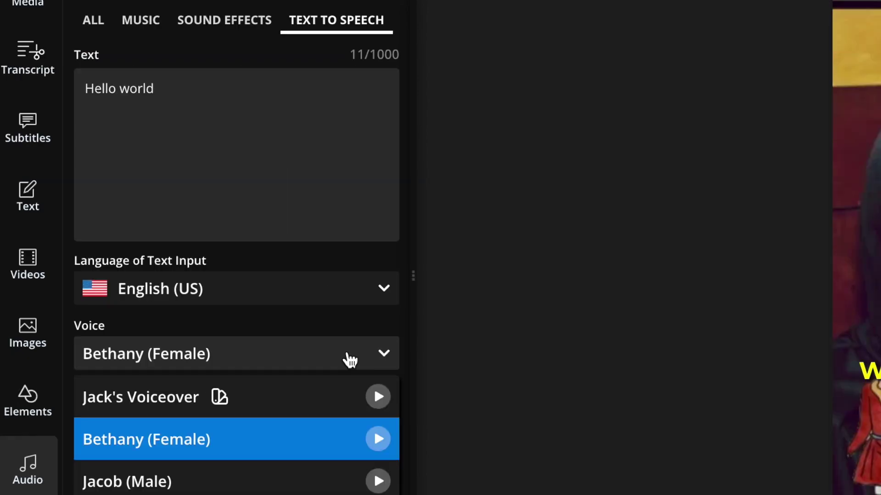
# - Pick the cloned voiceover voice in the Text to Speech Voice dropdown for Hello world
pyautogui.click(183, 400)
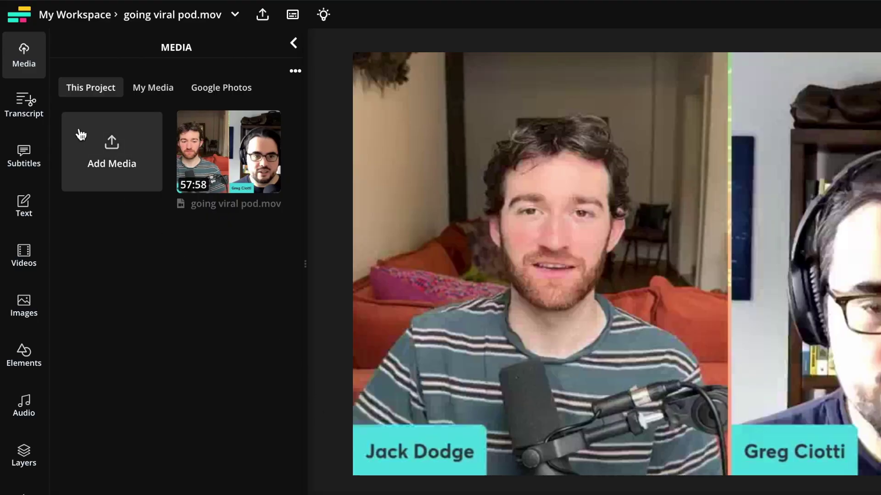
# - Cut all filler words from the podcast transcript with Smart tools
pyautogui.click(28, 113)
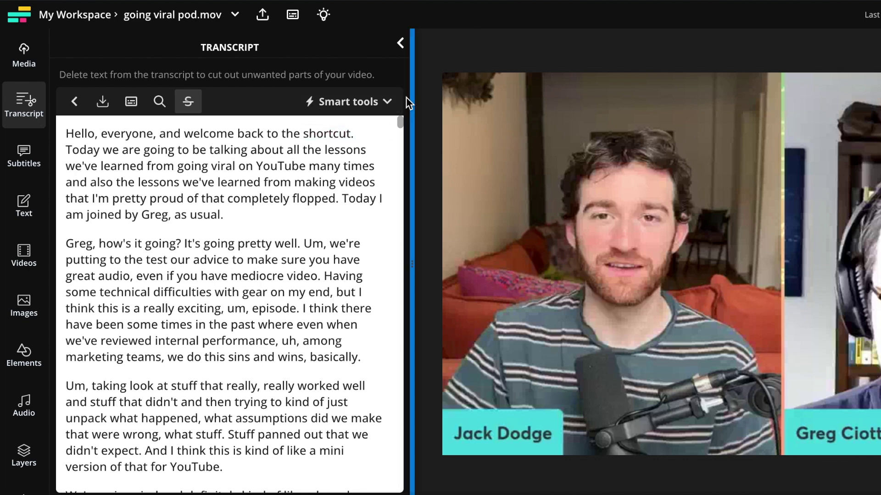
pyautogui.click(378, 110)
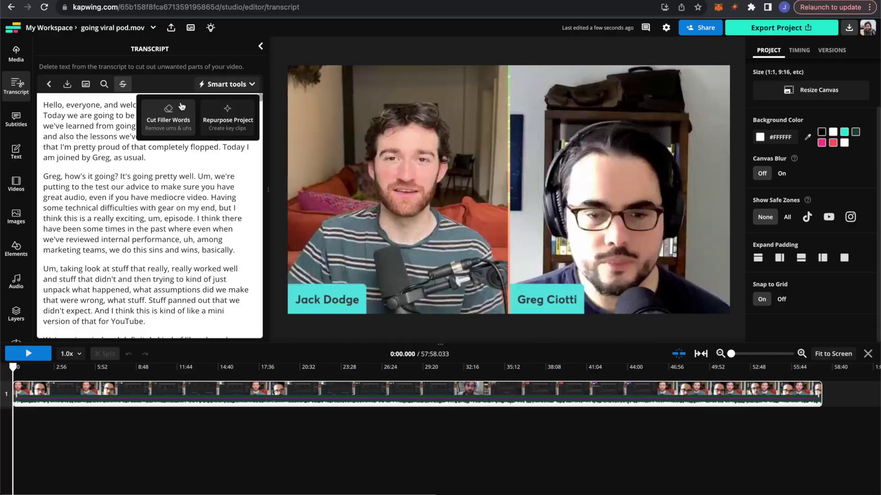
pyautogui.click(181, 106)
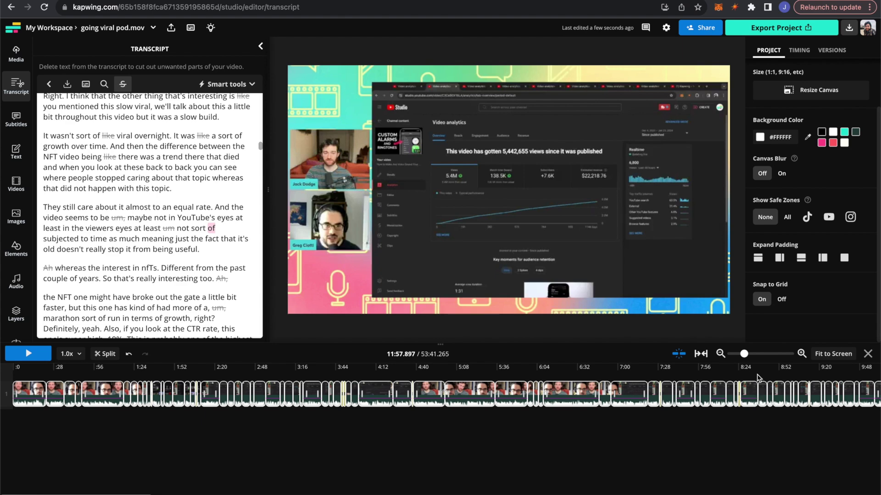
# - Restore one struck-out 'um,' so it stays in the podcast
pyautogui.hscroll(5, 252, 417)
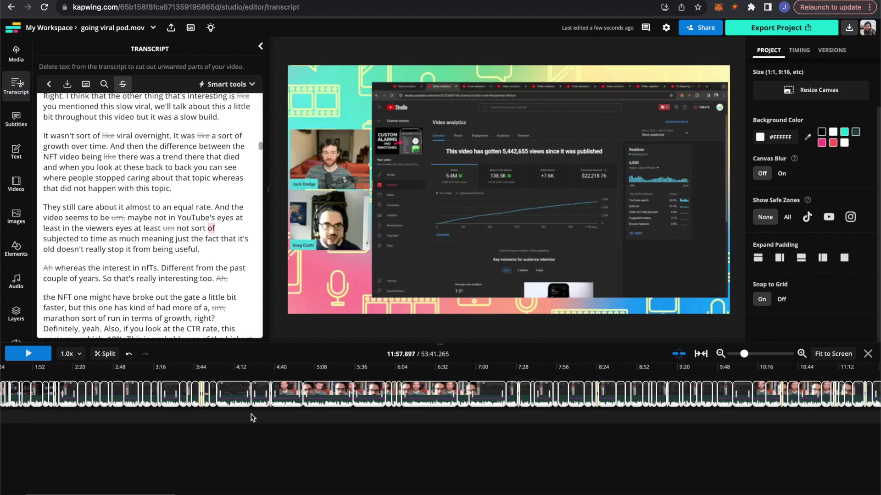
pyautogui.hscroll(-5, 252, 417)
pyautogui.scroll(-3, 90, 115)
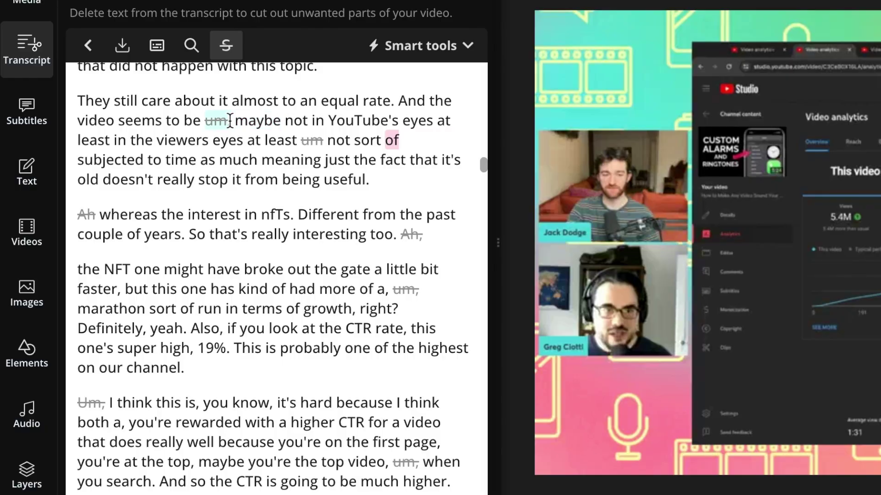
pyautogui.click(217, 118)
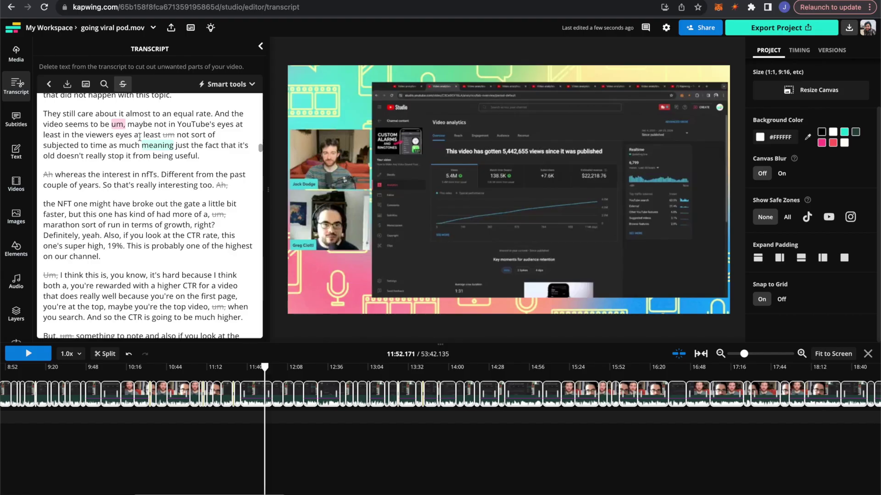
pyautogui.click(214, 98)
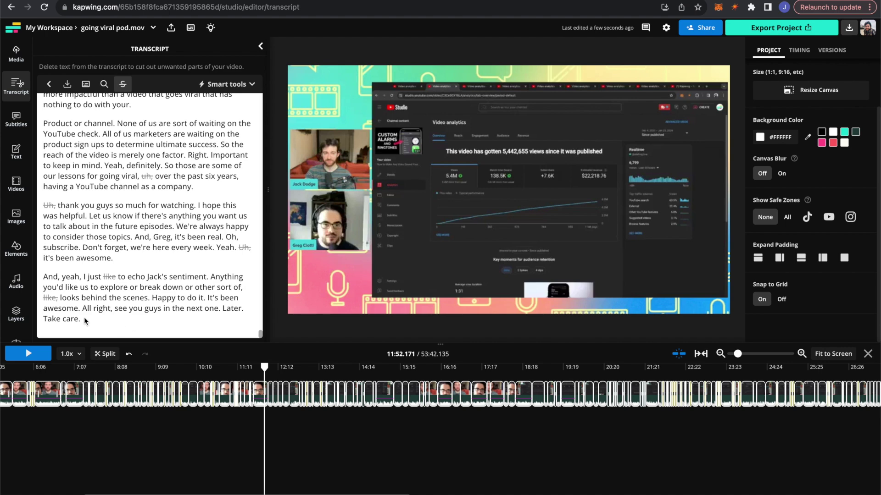
# - Delete the transcript's closing stretch and another selected passage from the podcast
pyautogui.moveTo(83, 318); pyautogui.dragTo(44, 180)
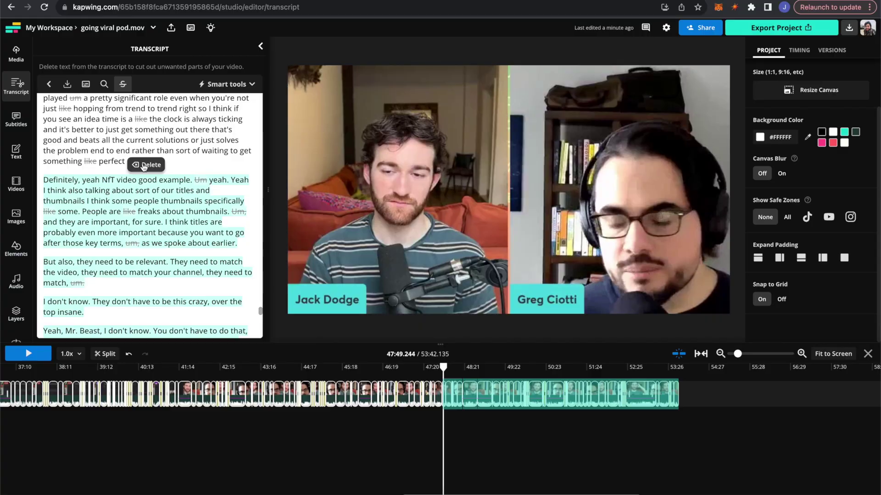
pyautogui.click(145, 165)
pyautogui.scroll(-4, 153, 252)
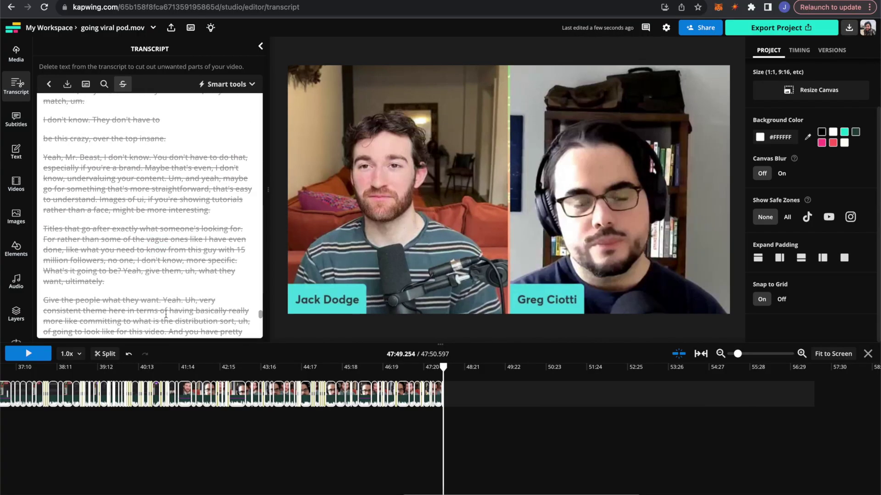
pyautogui.scroll(3, 156, 202)
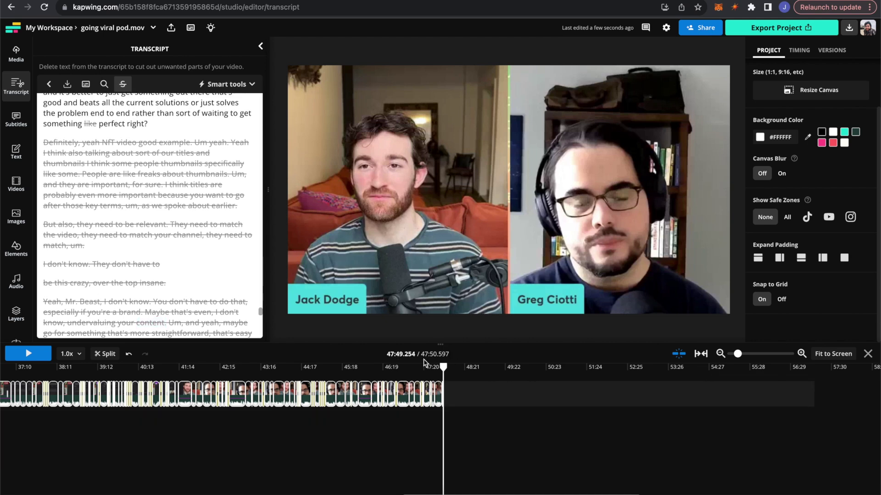
pyautogui.scroll(10, 151, 215)
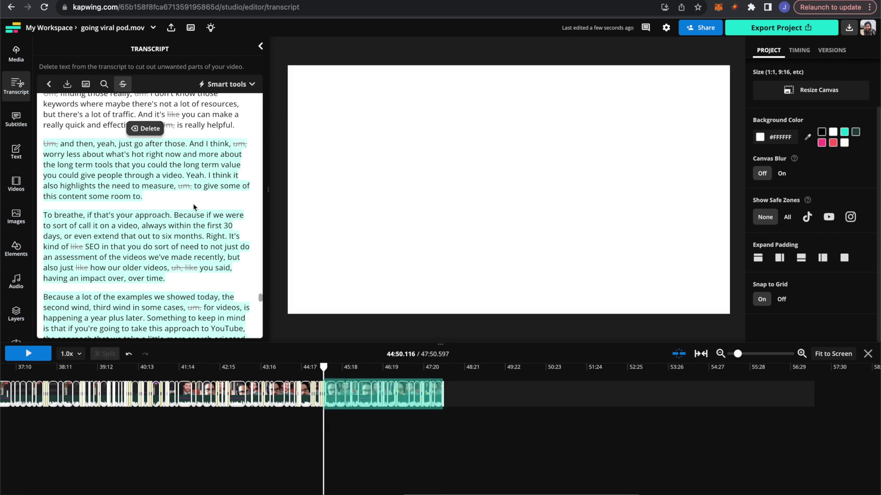
pyautogui.click(143, 130)
# - Cut the 'Low keywords search traffic' clause and the word 'highest'
pyautogui.moveTo(119, 205); pyautogui.dragTo(228, 207)
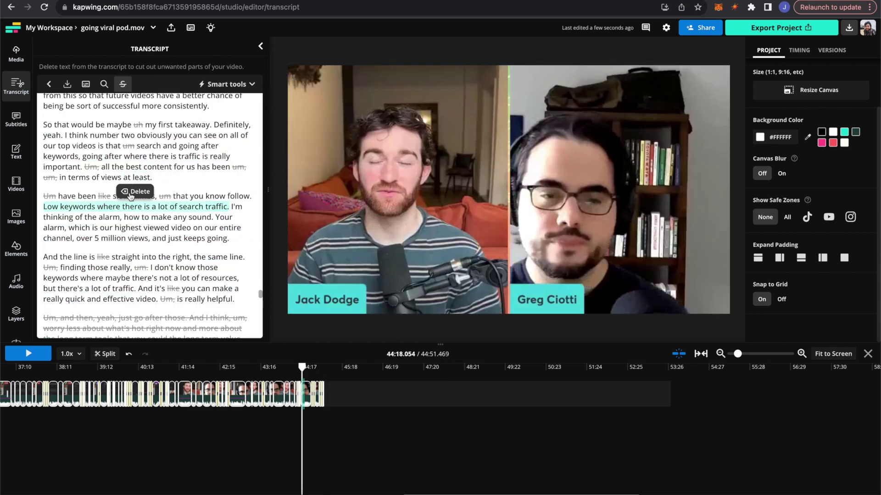
pyautogui.click(130, 196)
pyautogui.doubleClick(138, 230)
pyautogui.press('BackSpace')
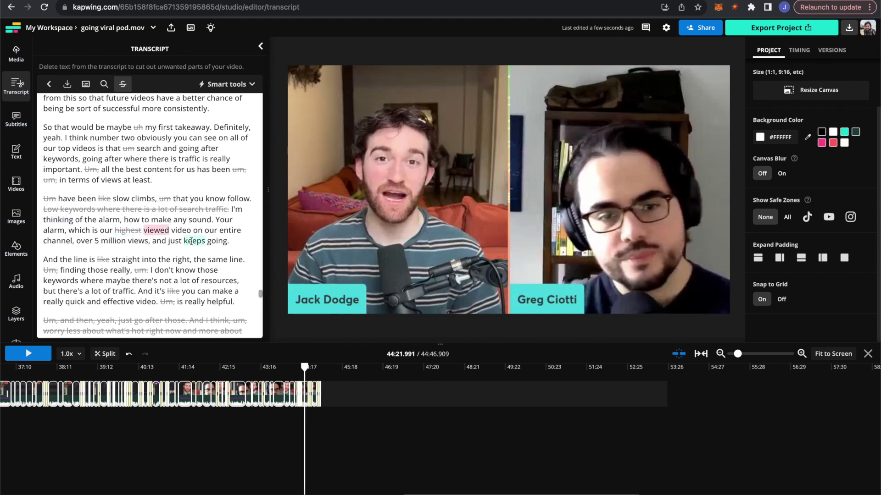
# - Restore the struck 'Definitely, yeah NfT' lines and jump to the trimmed video's end
pyautogui.scroll(-10, 114, 211)
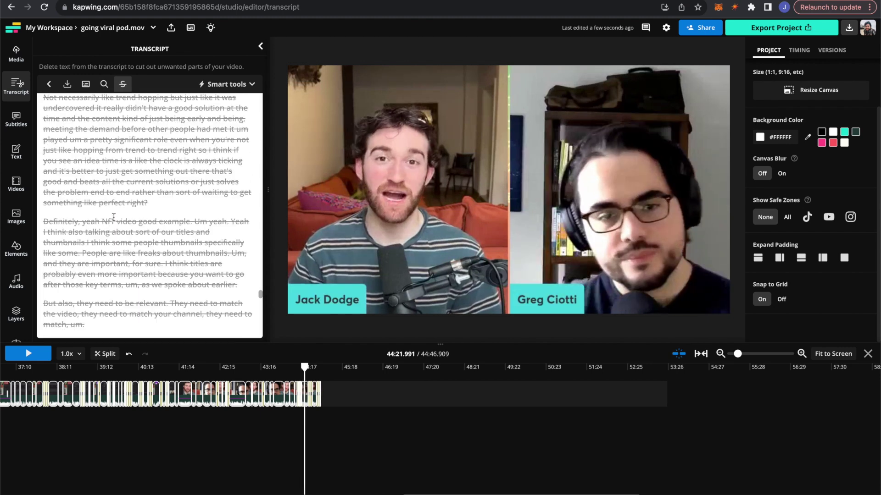
pyautogui.moveTo(48, 179); pyautogui.dragTo(80, 211)
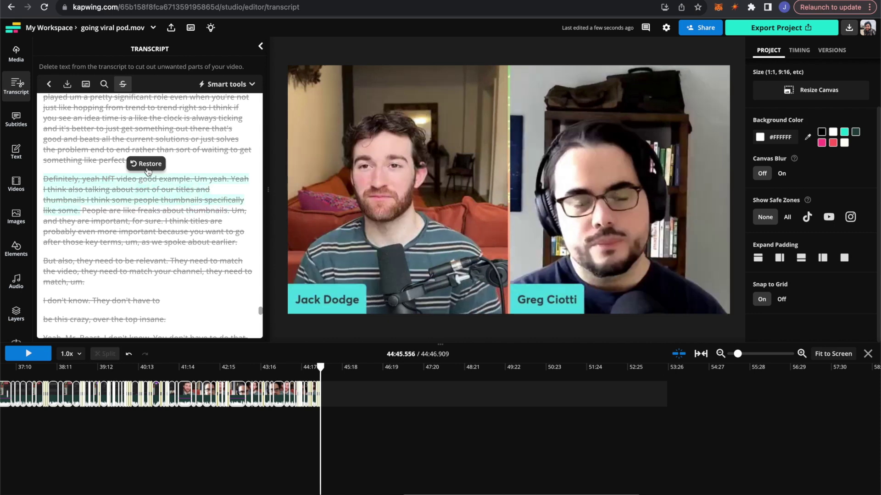
pyautogui.click(147, 165)
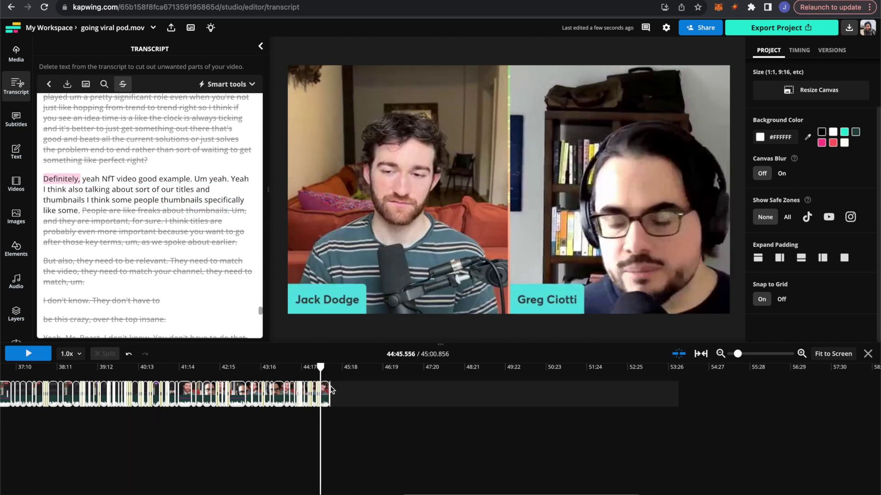
pyautogui.click(81, 225)
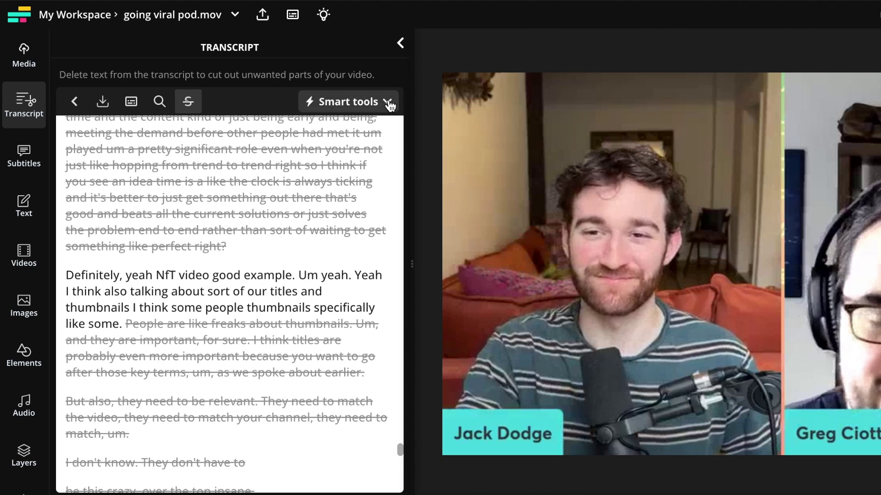
# - Choose the Repurpose Project card from the Smart tools overview
pyautogui.click(364, 101)
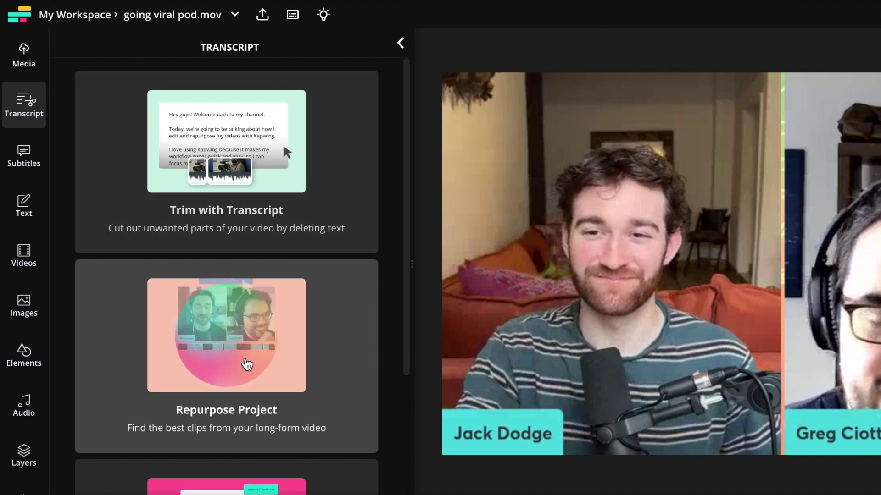
pyautogui.click(282, 369)
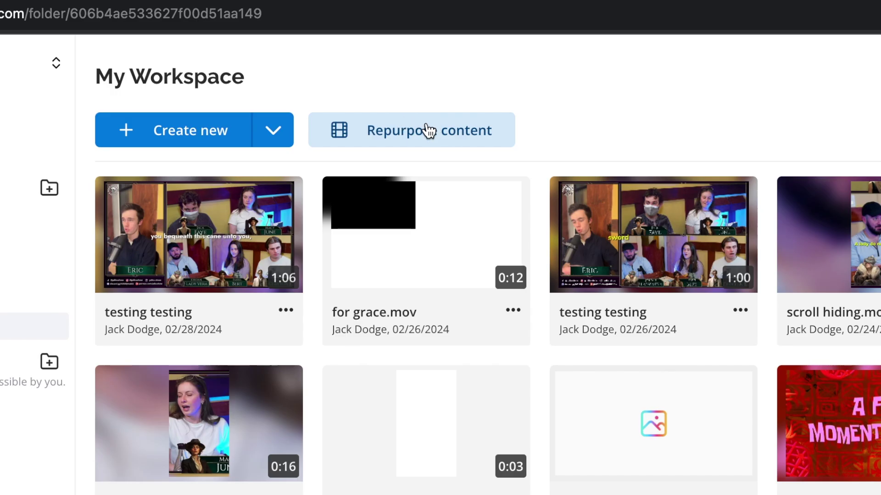
pyautogui.click(487, 145)
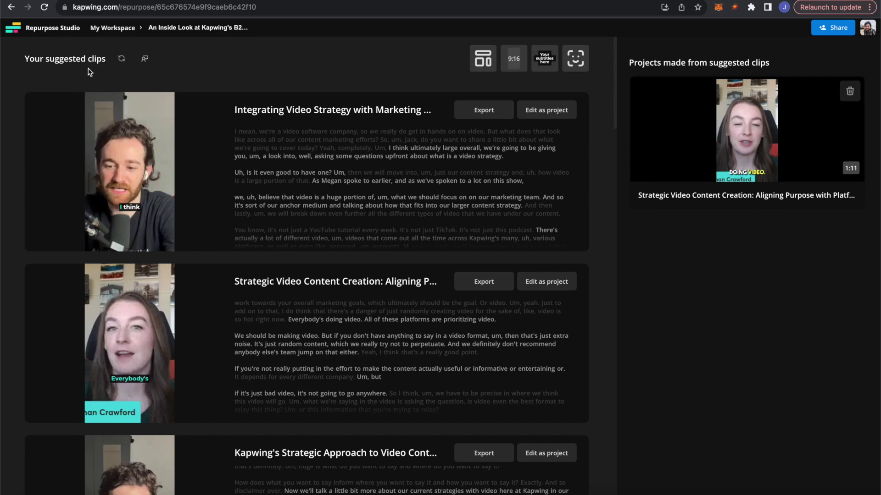
pyautogui.scroll(-20, 281, 261)
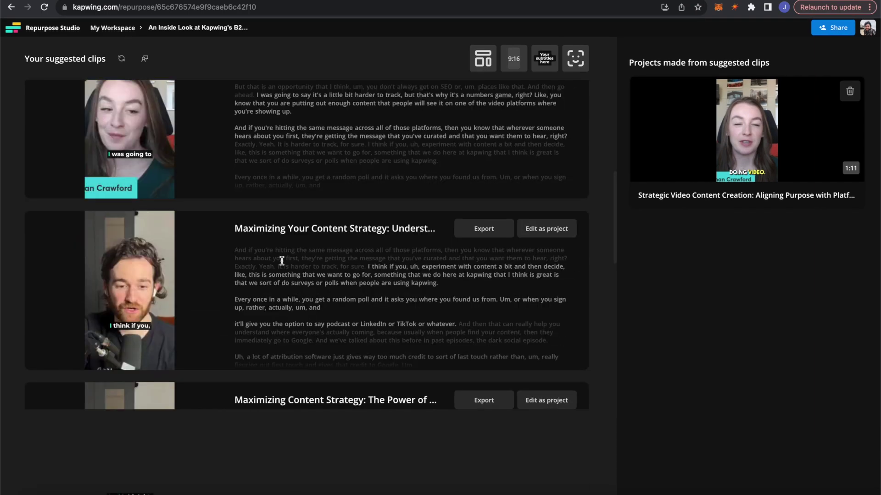
pyautogui.scroll(-15, 281, 255)
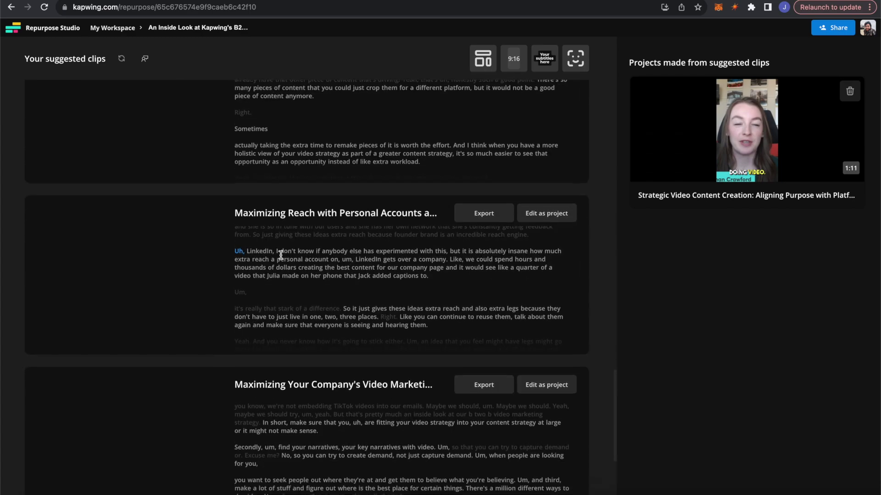
pyautogui.scroll(10, 280, 255)
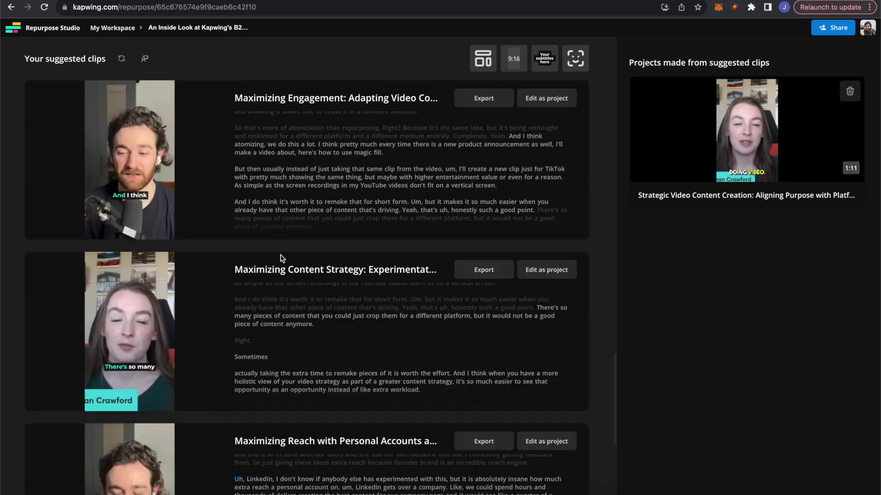
pyautogui.scroll(5, 281, 257)
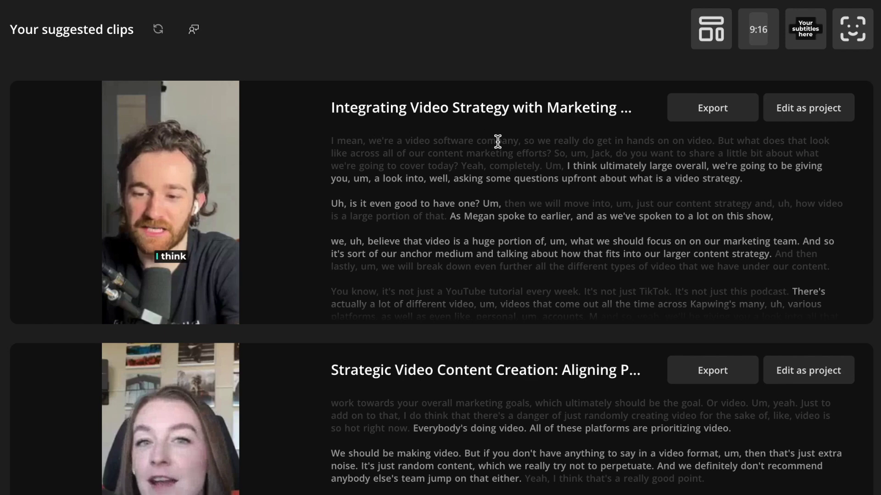
pyautogui.moveTo(120, 235)
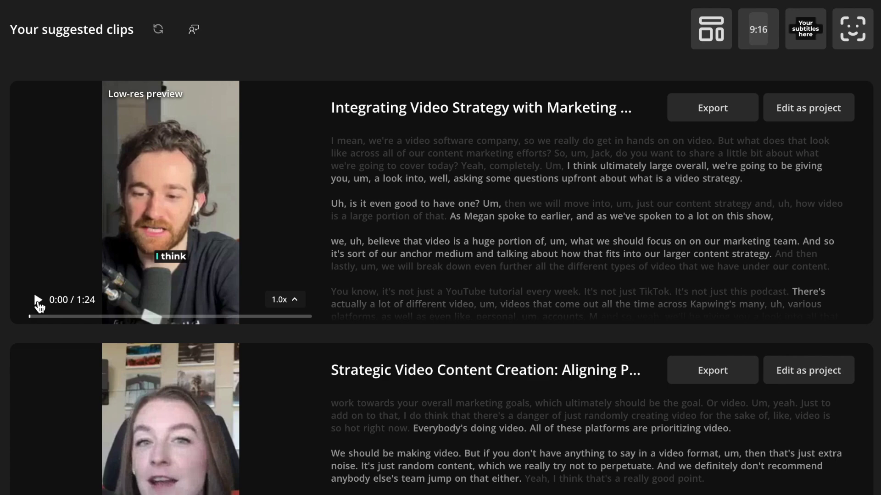
pyautogui.click(39, 300)
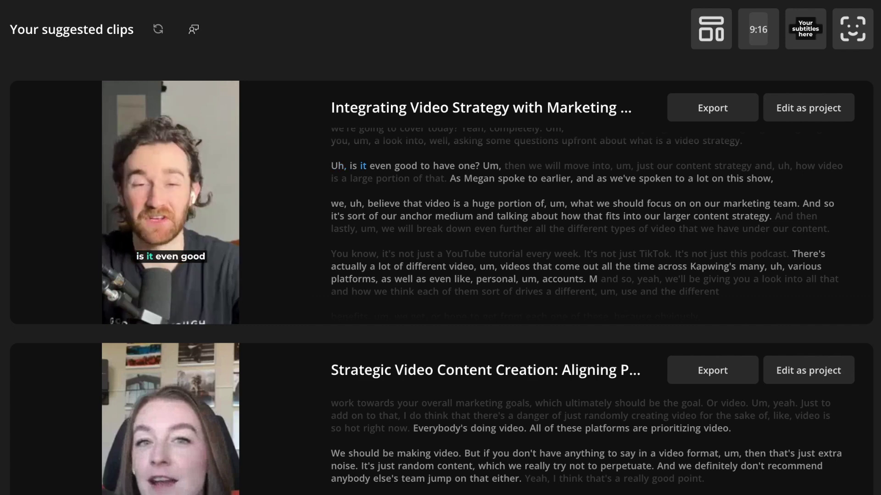
pyautogui.scroll(-3, 83, 429)
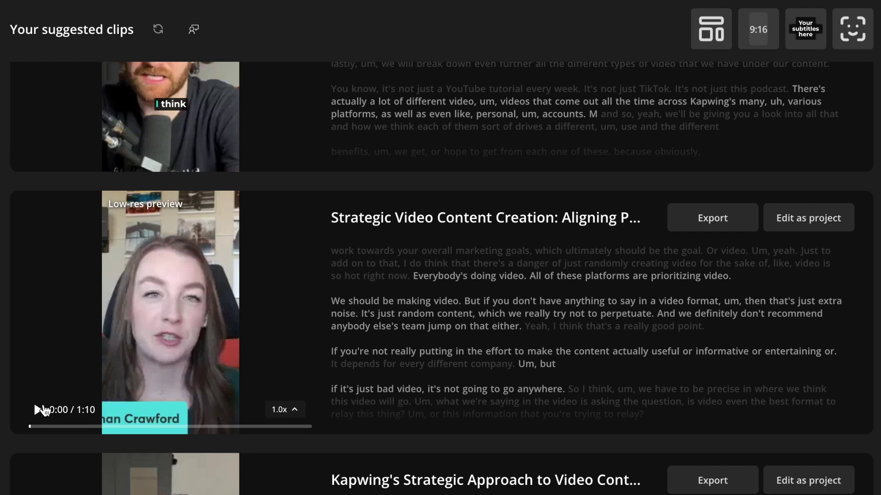
pyautogui.click(36, 410)
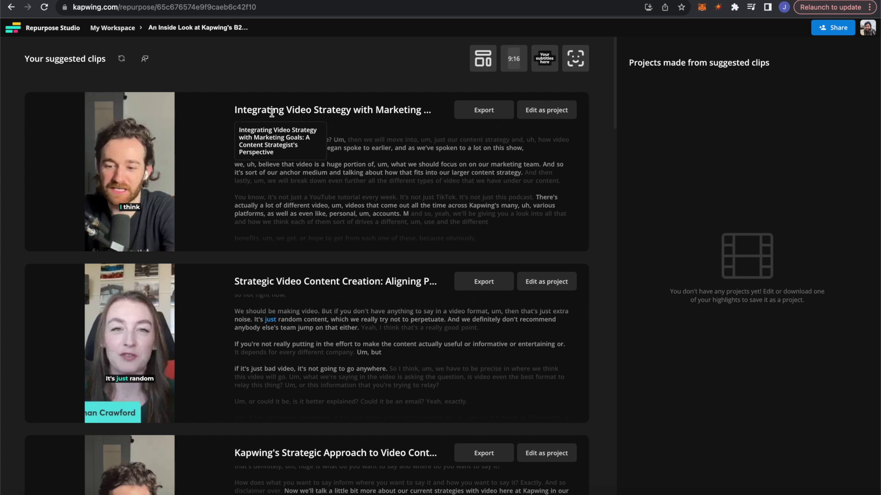
pyautogui.scroll(-10, 212, 275)
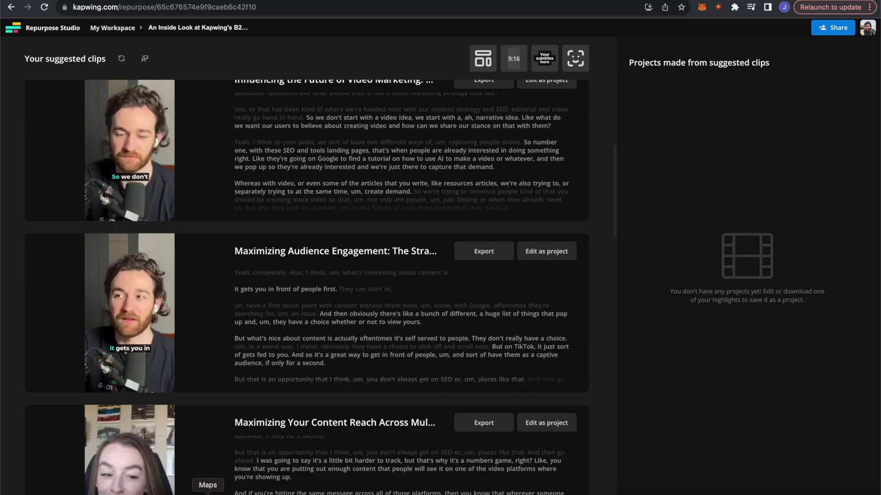
pyautogui.scroll(10, 195, 145)
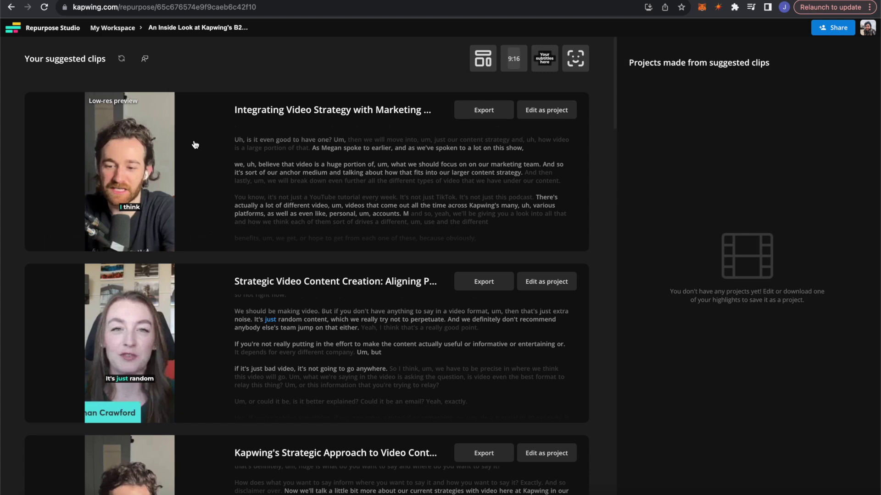
pyautogui.moveTo(198, 197)
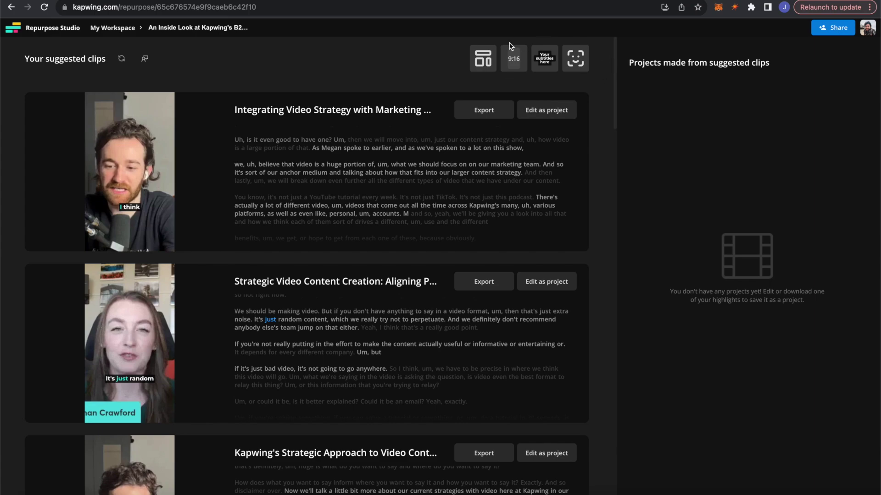
pyautogui.scroll(-20, 299, 267)
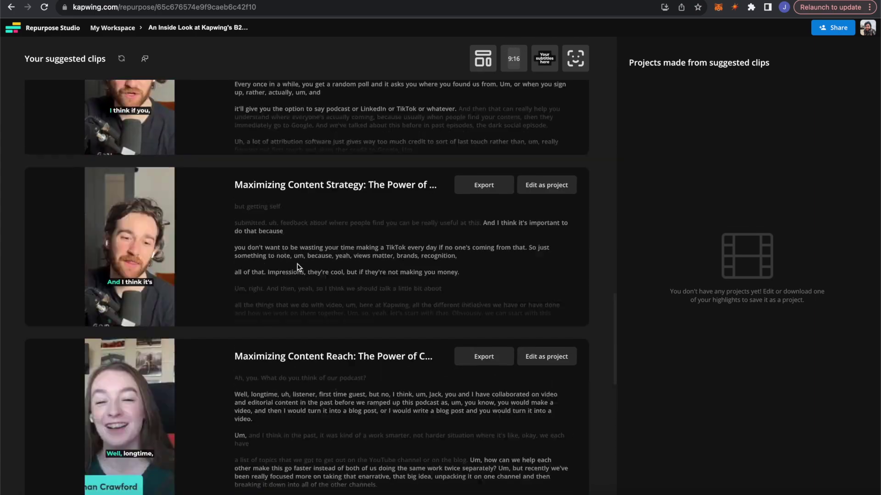
pyautogui.scroll(10, 299, 267)
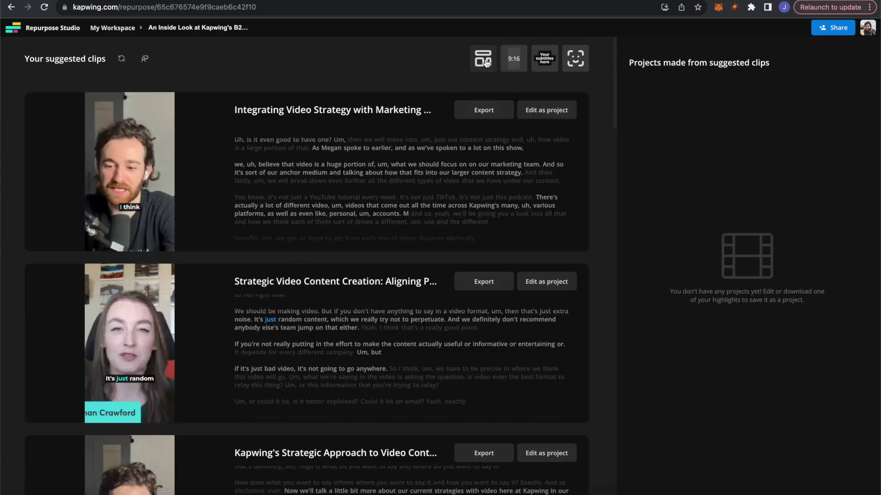
# - Apply the Webinar 2 Kapwing template to every suggested clip
pyautogui.click(486, 63)
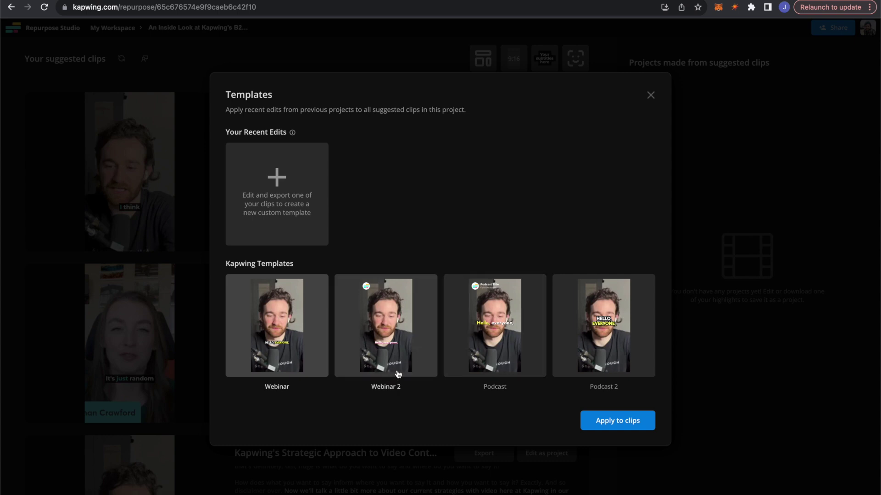
pyautogui.click(397, 348)
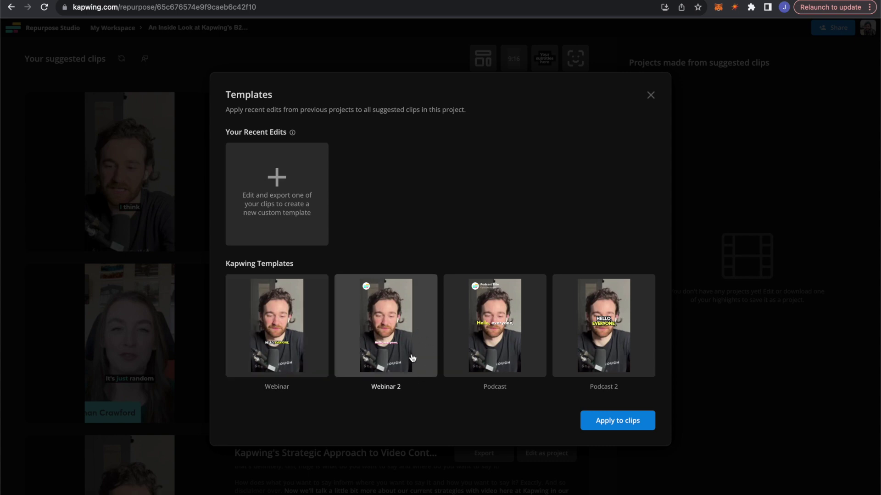
pyautogui.click(596, 419)
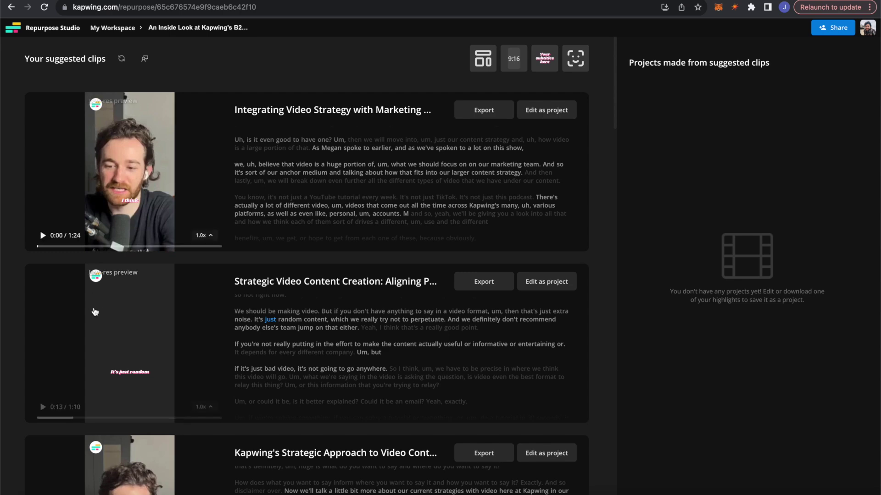
pyautogui.scroll(-2, 102, 294)
pyautogui.scroll(-3, 103, 288)
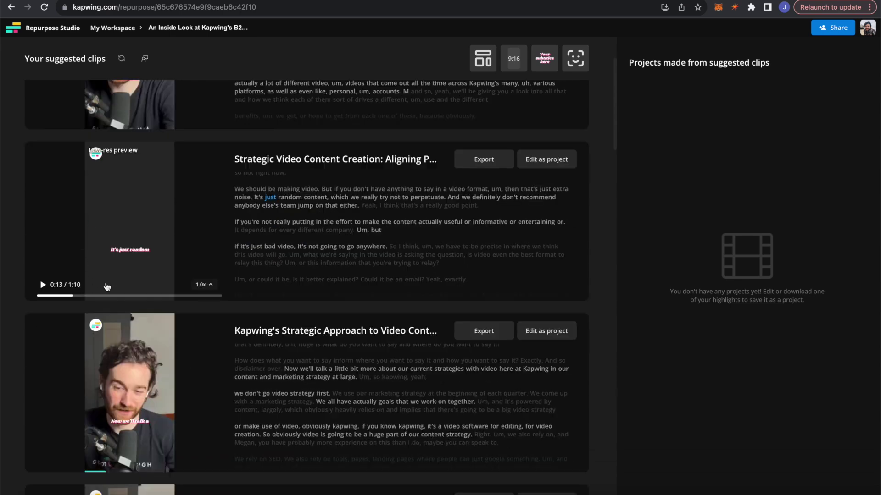
pyautogui.scroll(5, 98, 104)
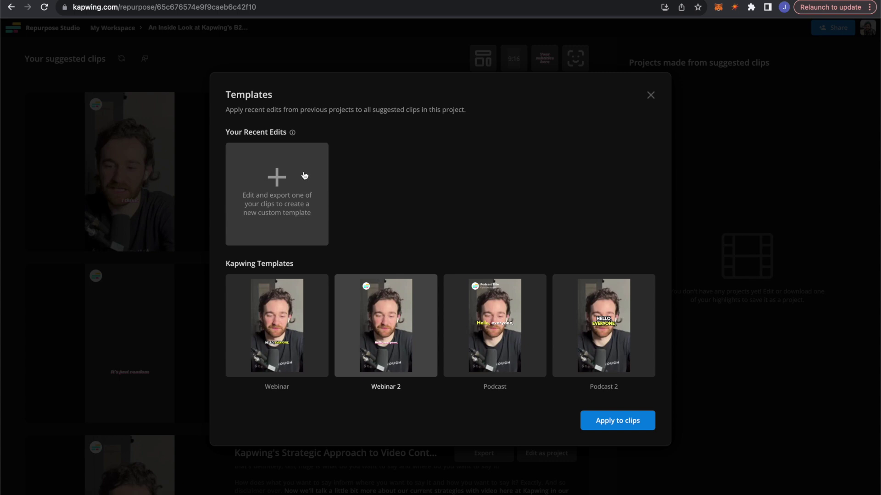
pyautogui.click(650, 95)
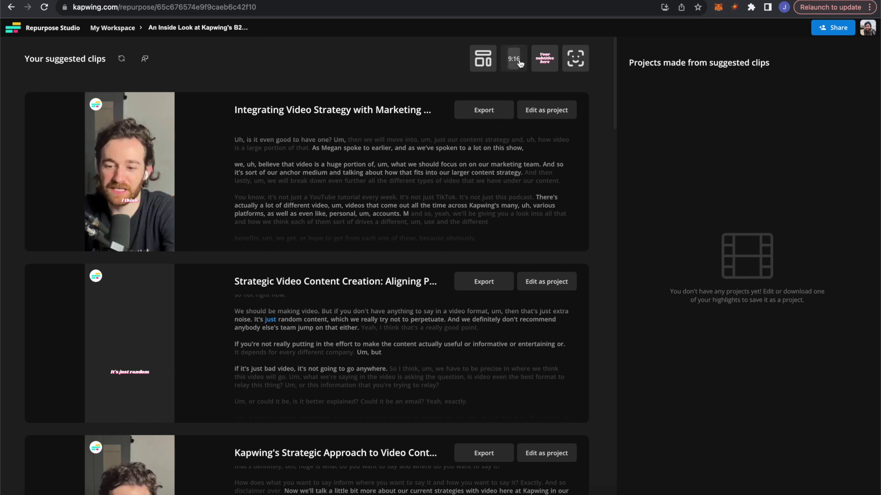
# - Check the clips' 9:16 aspect ratio and subtitle style, keeping both unchanged
pyautogui.click(519, 63)
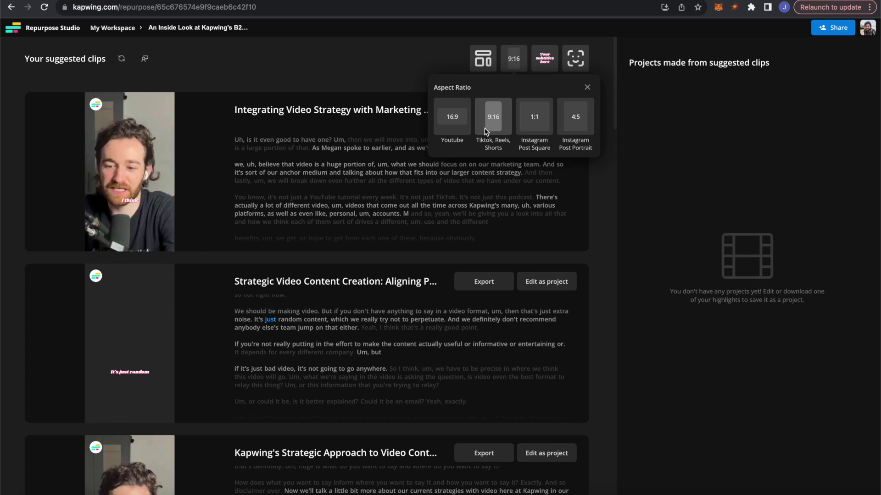
pyautogui.click(587, 87)
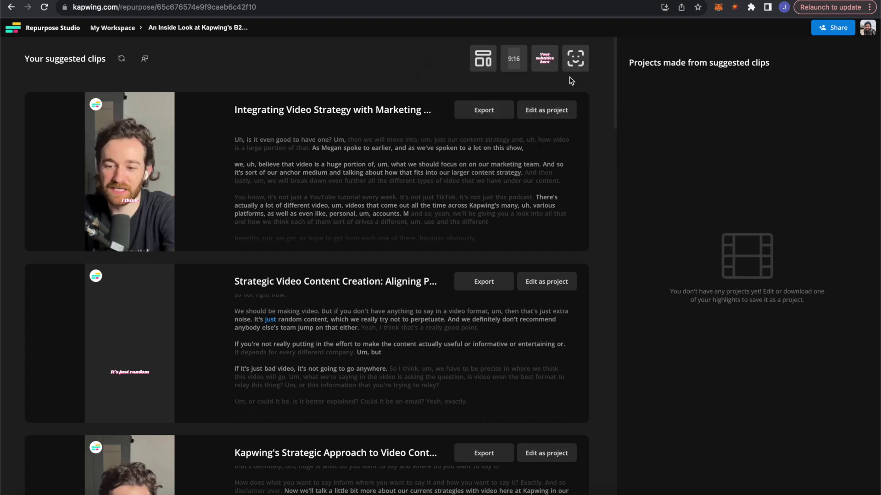
pyautogui.click(545, 62)
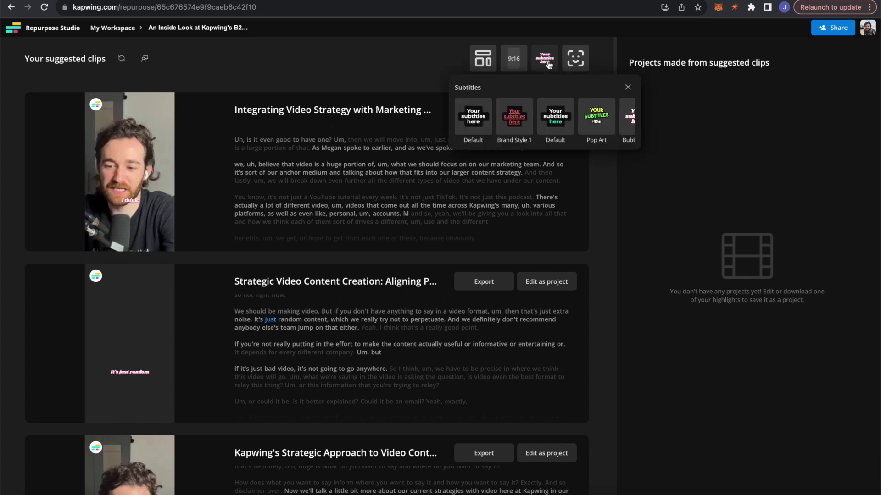
pyautogui.hscroll(3, 533, 118)
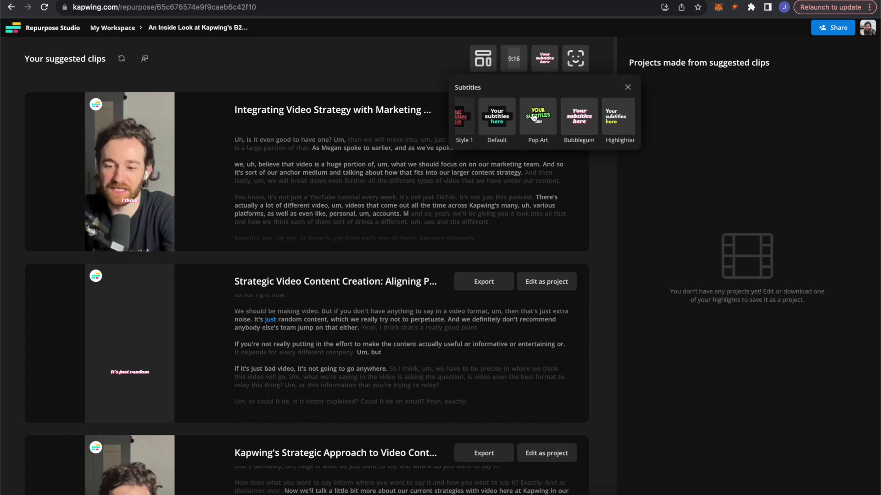
pyautogui.hscroll(-3, 534, 118)
pyautogui.click(572, 65)
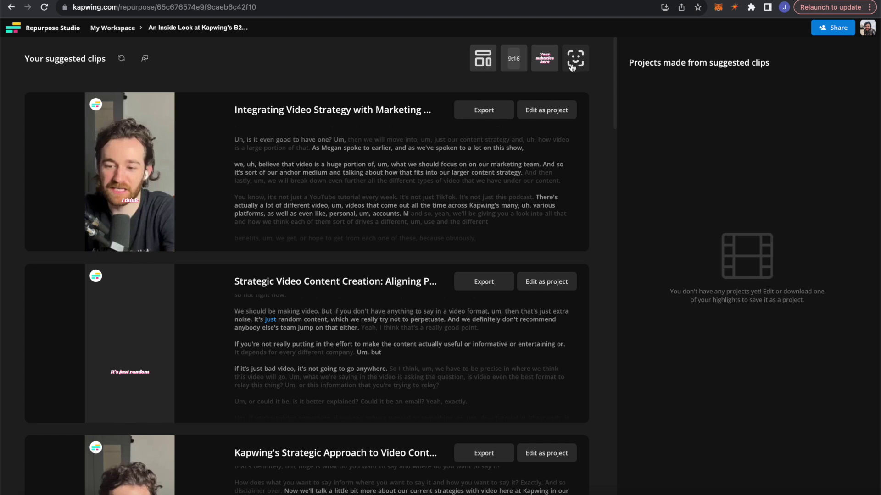
# - Switch Speaker Focus off so clips show the full two-person frame
pyautogui.click(571, 67)
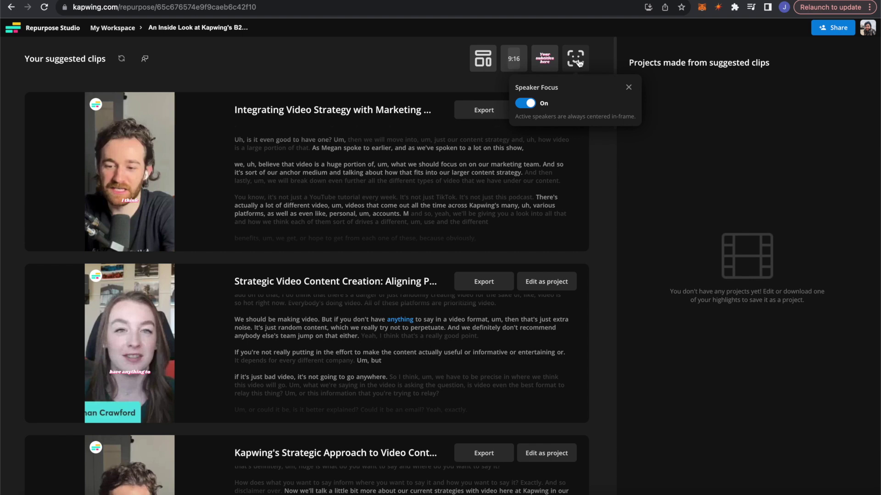
pyautogui.moveTo(132, 195)
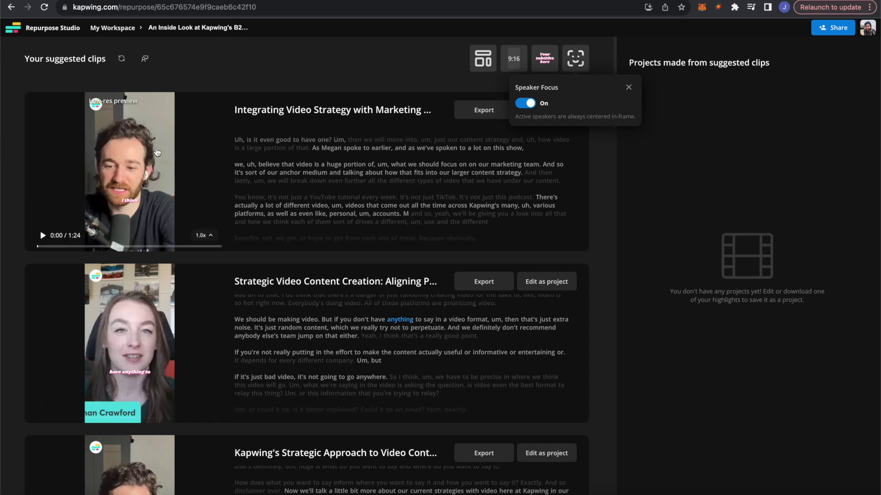
pyautogui.moveTo(114, 321)
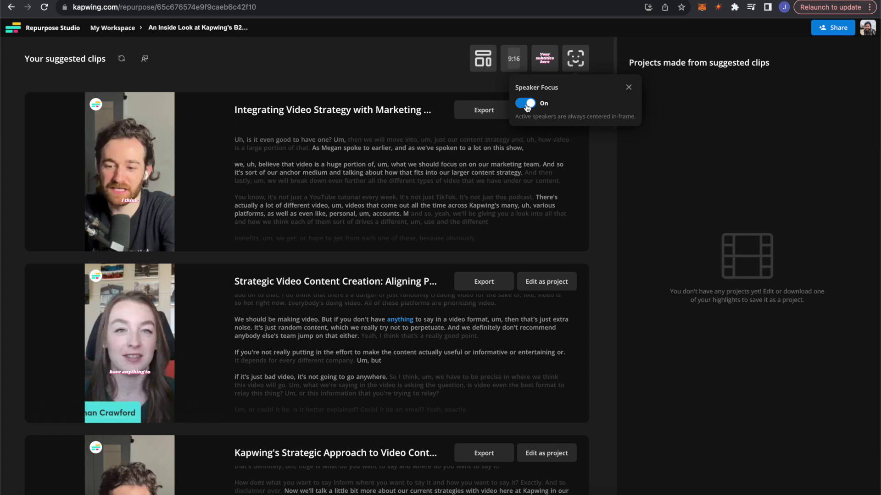
pyautogui.click(526, 103)
pyautogui.scroll(-10, 56, 208)
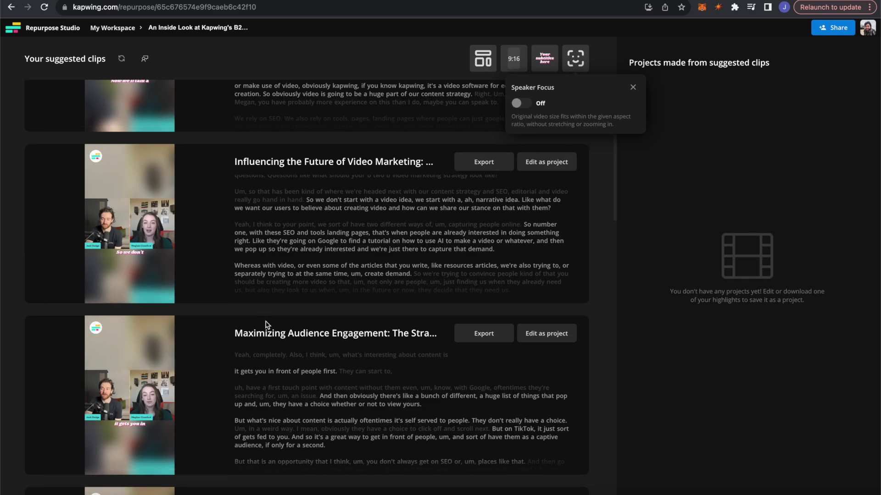
# - Export the 'Kapwing's Strategic Approach to Video Content and SEO' clip as a project
pyautogui.scroll(-1, 418, 223)
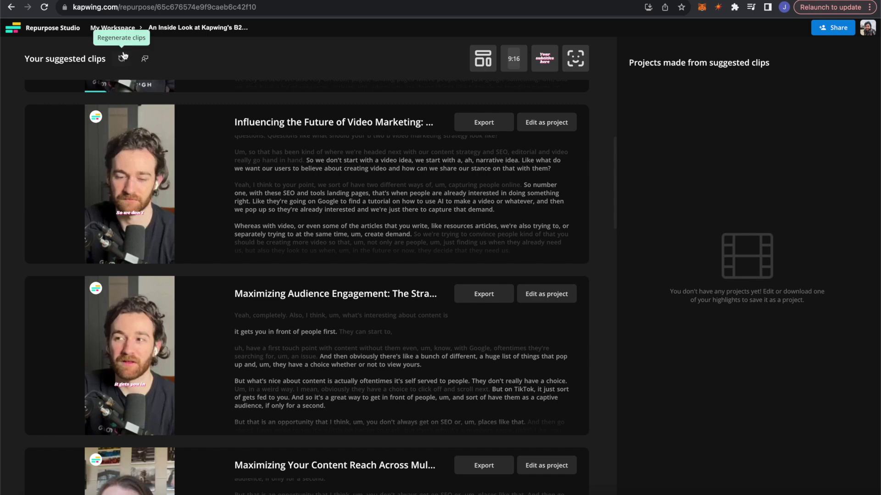
pyautogui.scroll(4, 234, 183)
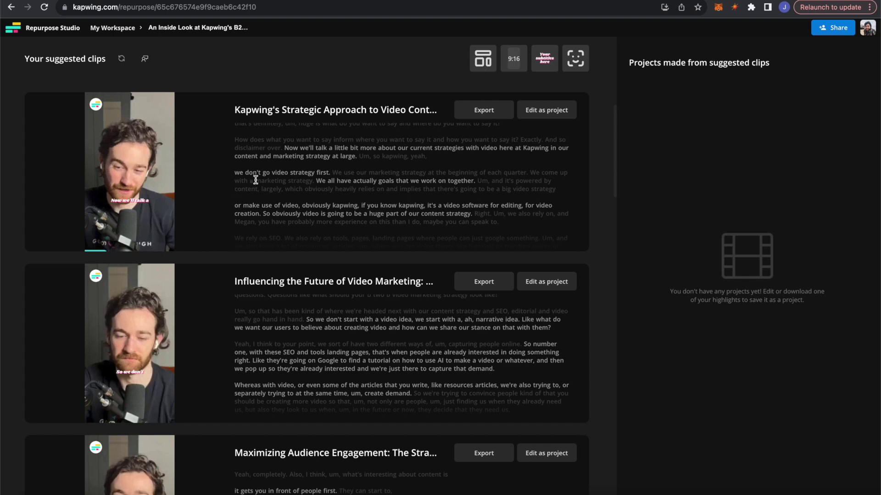
pyautogui.click(483, 111)
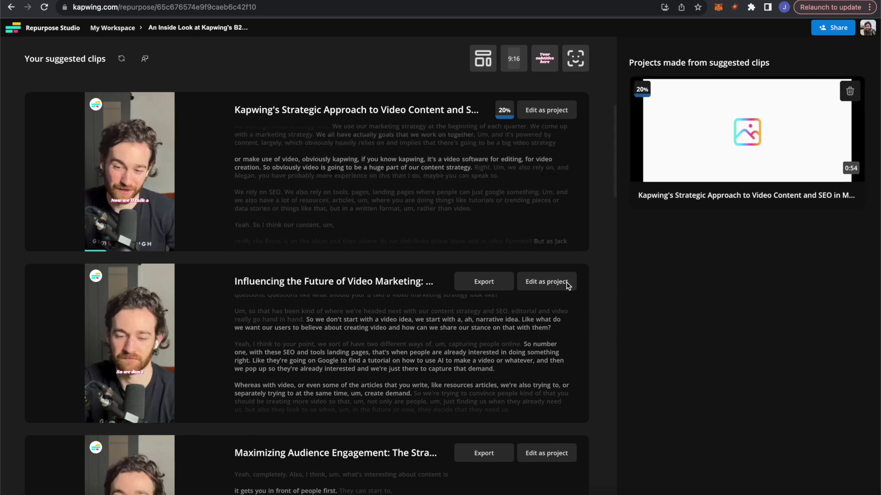
pyautogui.scroll(5, 468, 282)
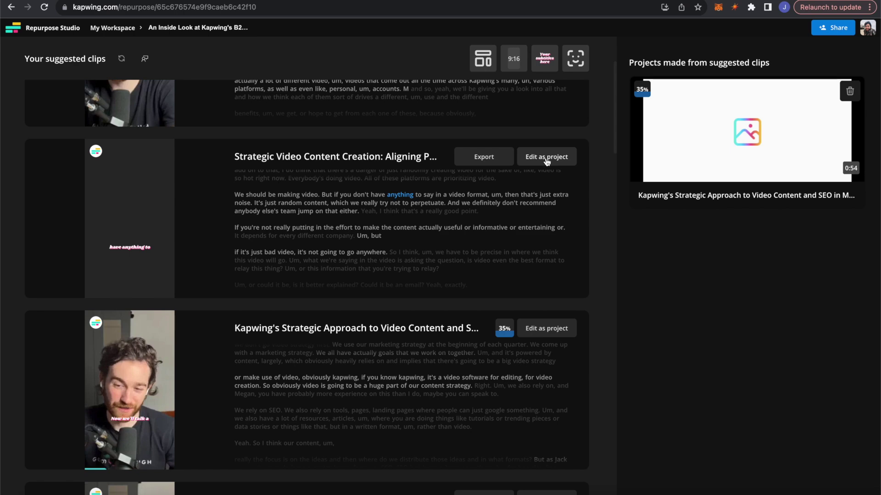
# - Delete the sentence about random, low-effort content and trim the overlay track to 0:57.864
pyautogui.click(547, 159)
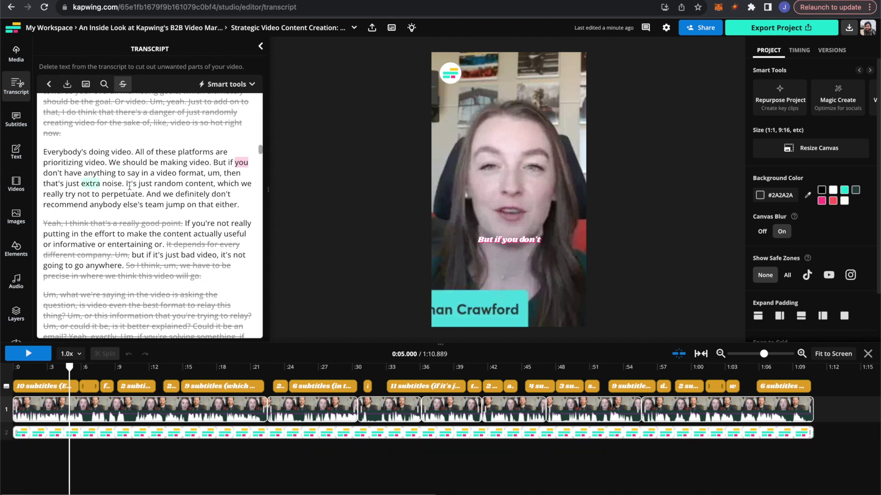
pyautogui.moveTo(127, 184)
pyautogui.mouseDown()
pyautogui.moveTo(143, 185)
pyautogui.moveTo(135, 195)
pyautogui.mouseUp()
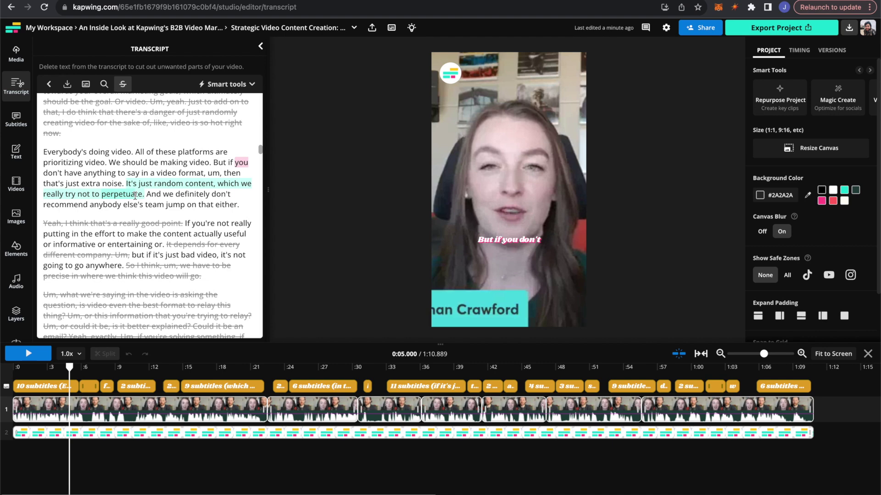
pyautogui.click(188, 170)
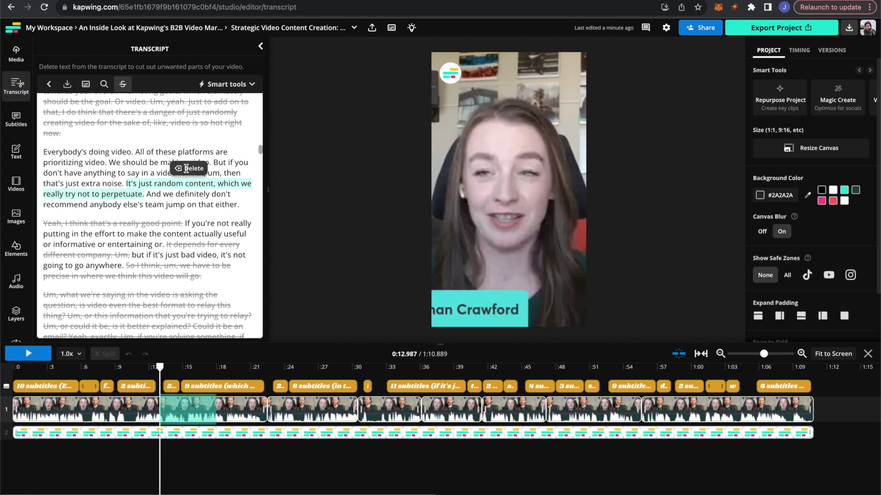
pyautogui.click(159, 238)
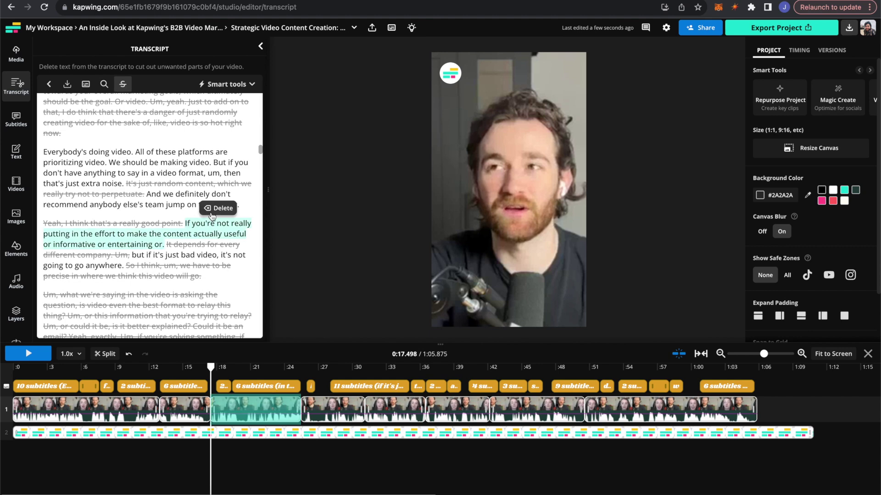
pyautogui.click(211, 211)
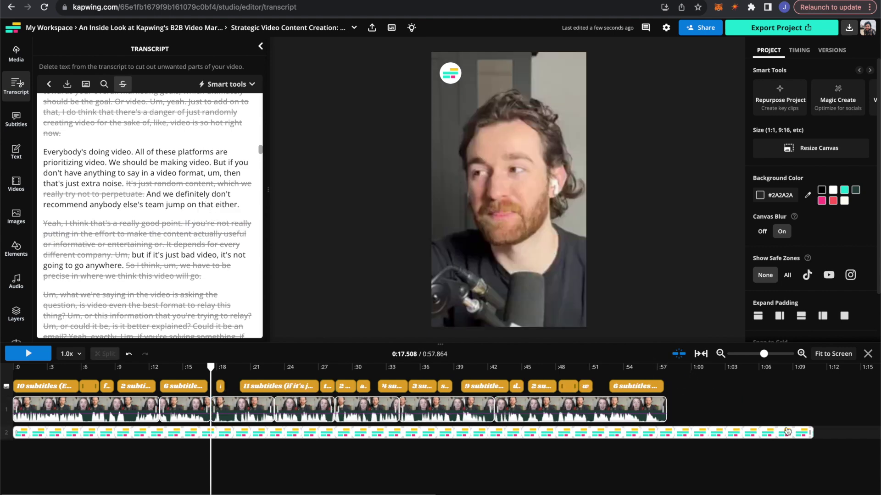
pyautogui.moveTo(812, 430); pyautogui.dragTo(666, 431)
pyautogui.click(48, 459)
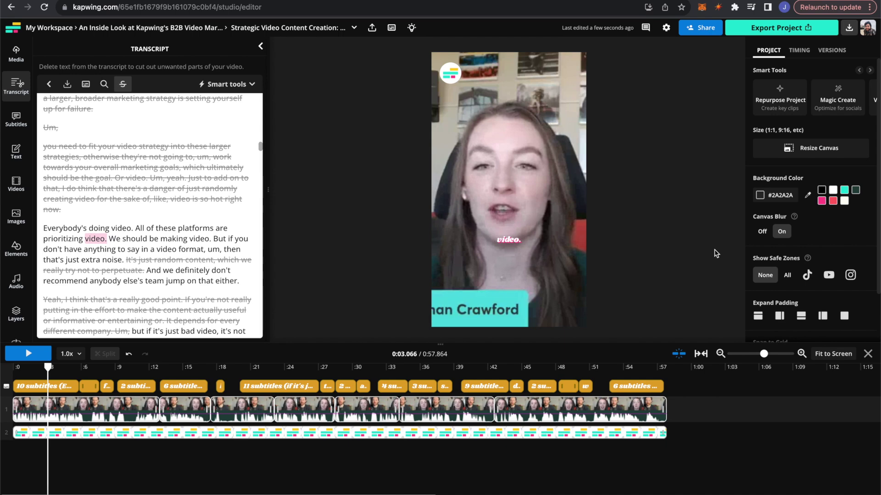
# - Export the edited strategic video content clip project
pyautogui.click(750, 32)
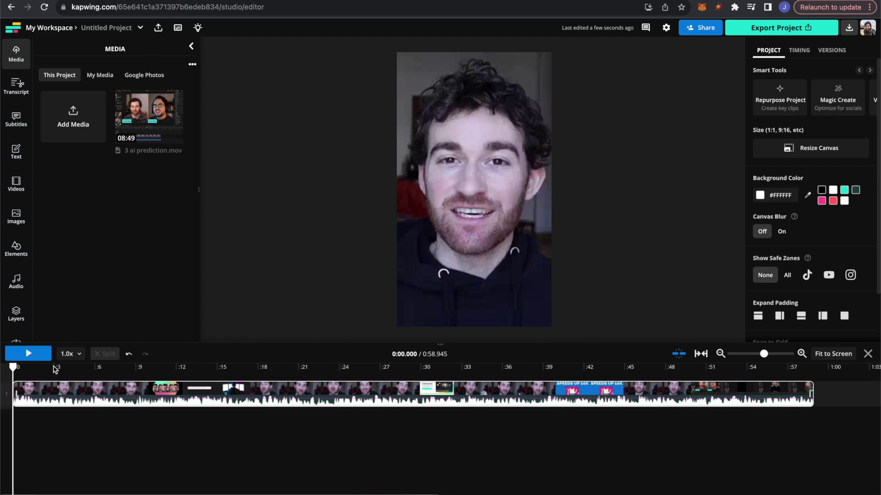
# - Scrub through 3 ai prediction.mov to preview it, then show the Subtitles options
pyautogui.moveTo(55, 367); pyautogui.dragTo(330, 370)
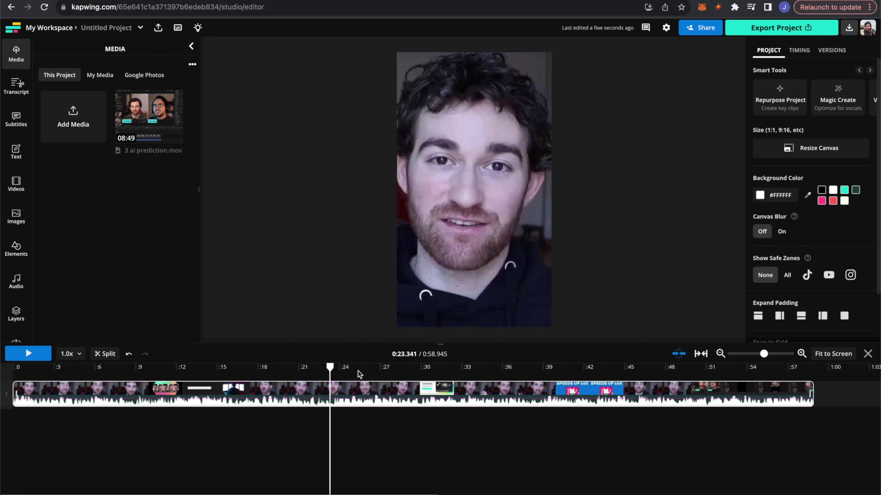
pyautogui.moveTo(345, 370); pyautogui.dragTo(160, 367)
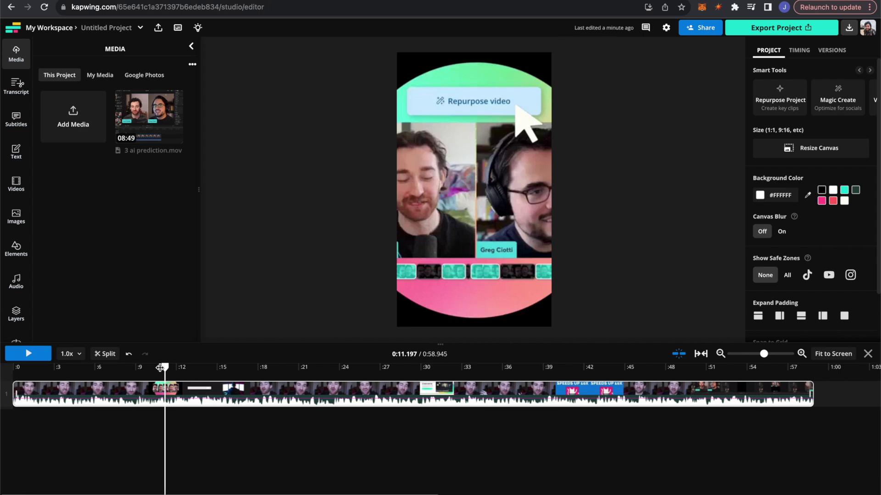
pyautogui.moveTo(160, 367); pyautogui.dragTo(35, 367)
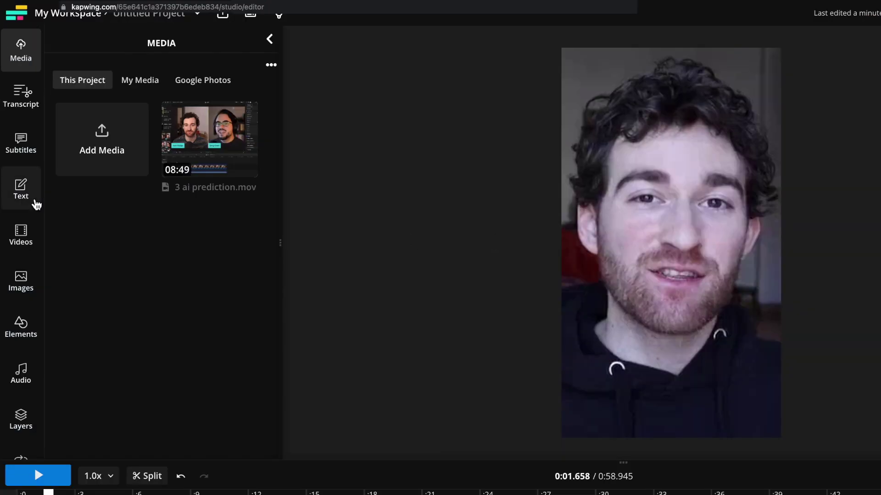
pyautogui.click(26, 151)
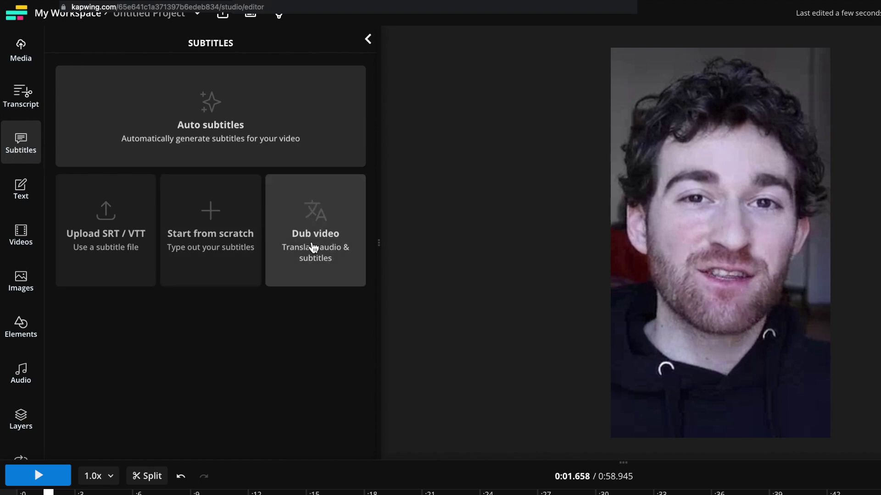
# - Dub 3 ai prediction.mov into Spanish (Spain) using a clone of the original voice
pyautogui.click(359, 275)
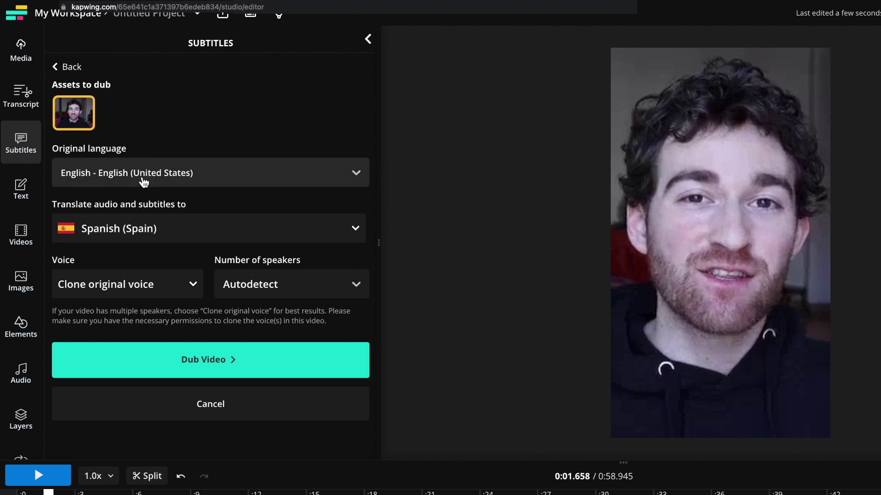
pyautogui.click(165, 227)
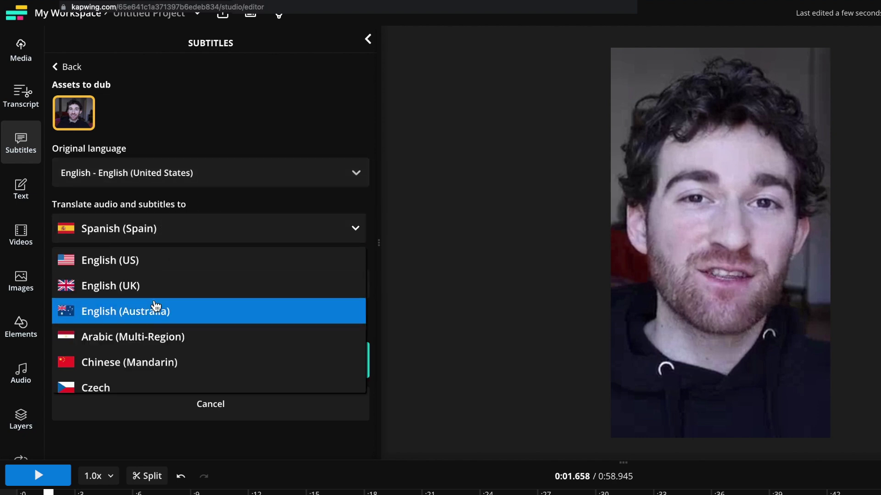
pyautogui.scroll(-5, 153, 304)
pyautogui.scroll(5, 153, 304)
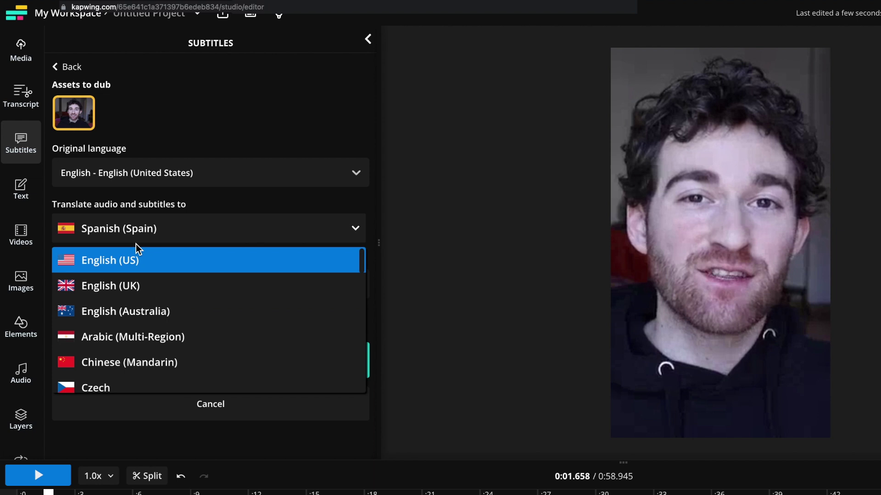
pyautogui.click(137, 231)
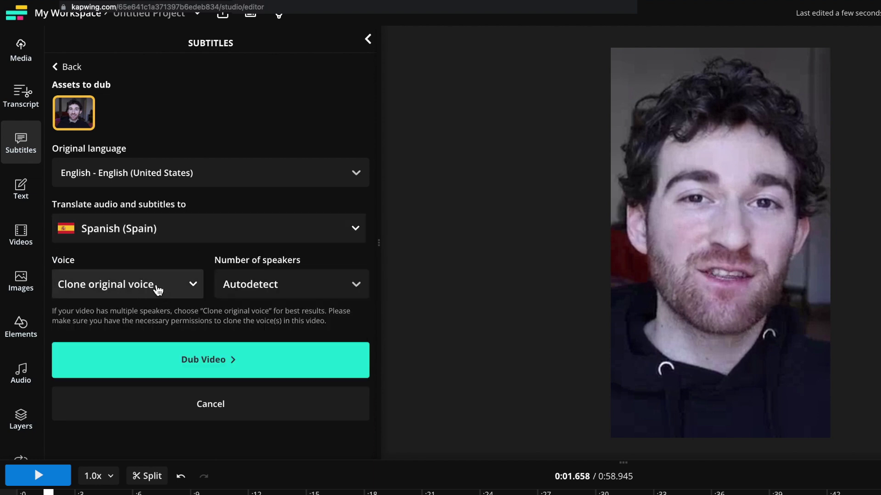
pyautogui.click(179, 284)
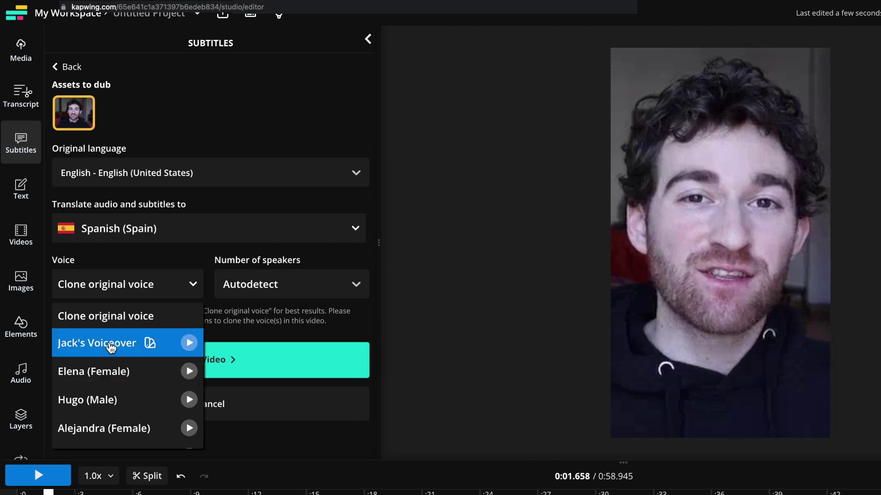
pyautogui.scroll(-1, 105, 371)
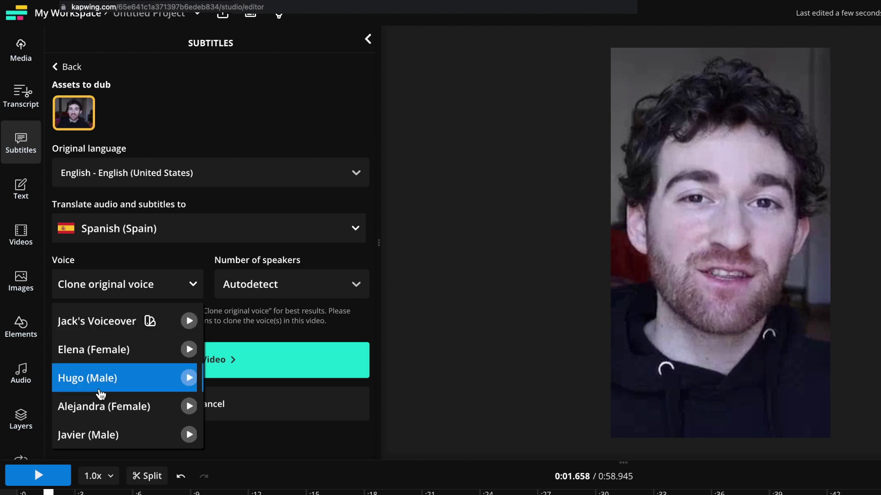
pyautogui.scroll(1, 116, 335)
pyautogui.click(298, 358)
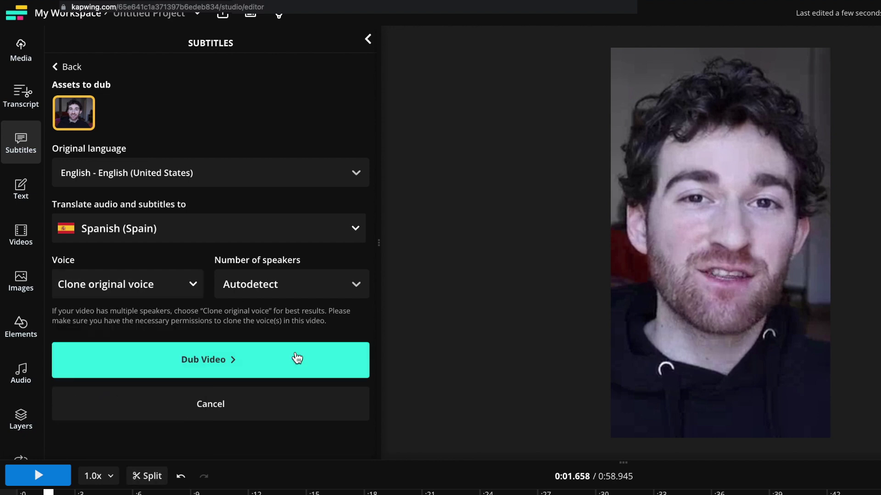
pyautogui.click(260, 365)
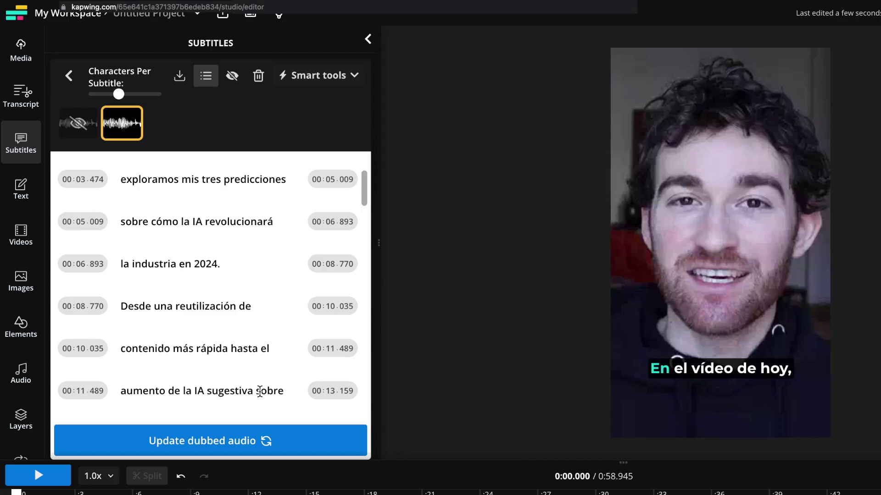
# - Play and pause the Spanish-dubbed clip to check its voice and Spanish subtitles
pyautogui.scroll(3, 190, 245)
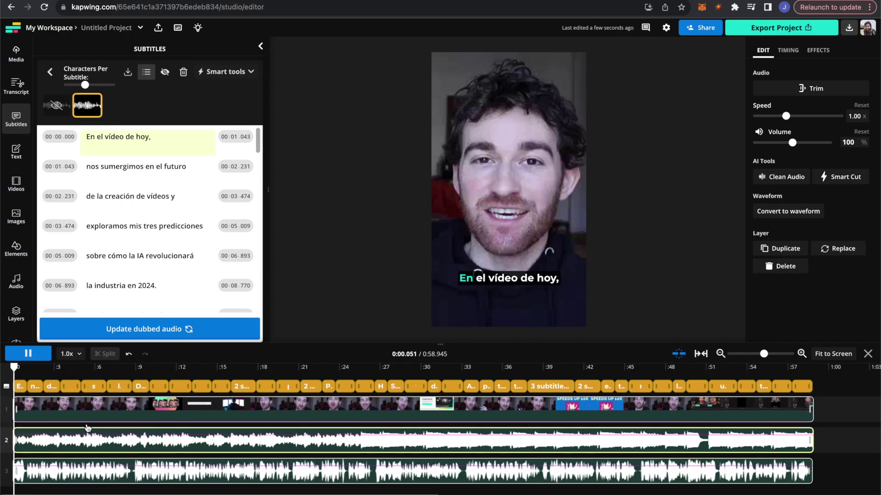
pyautogui.press('space')
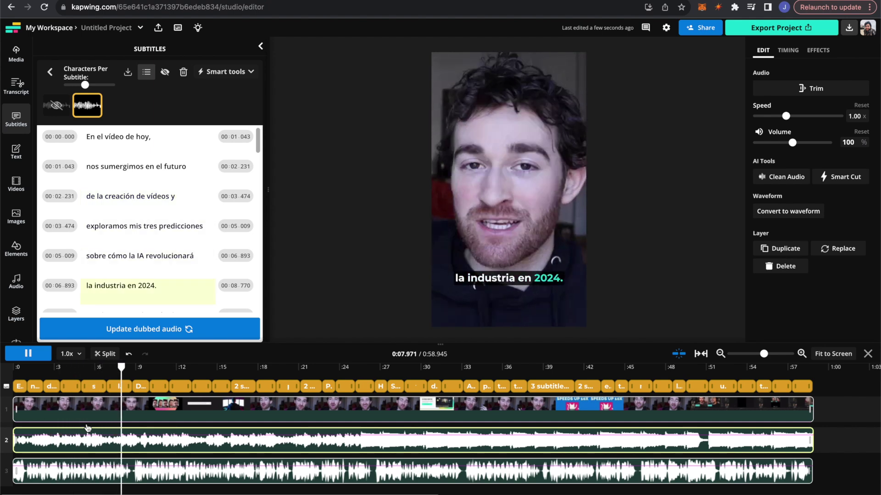
pyautogui.press('space')
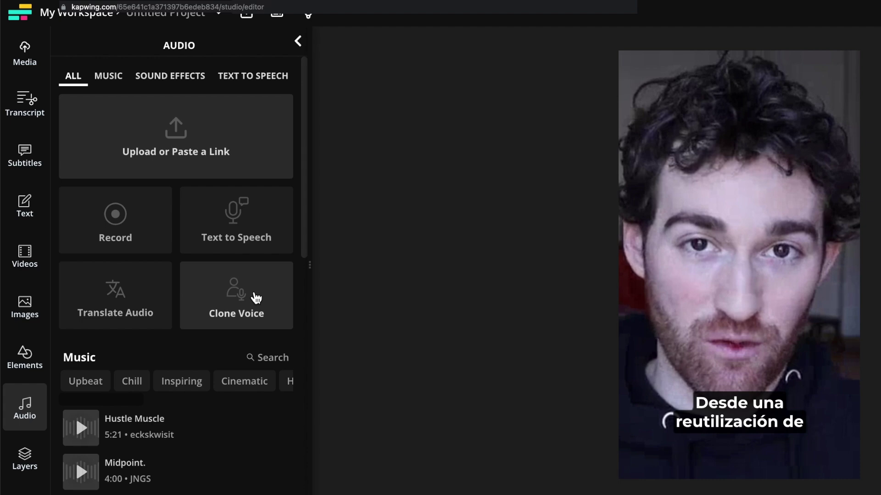
# - Start a new voice clone and give it a voice name
pyautogui.click(256, 299)
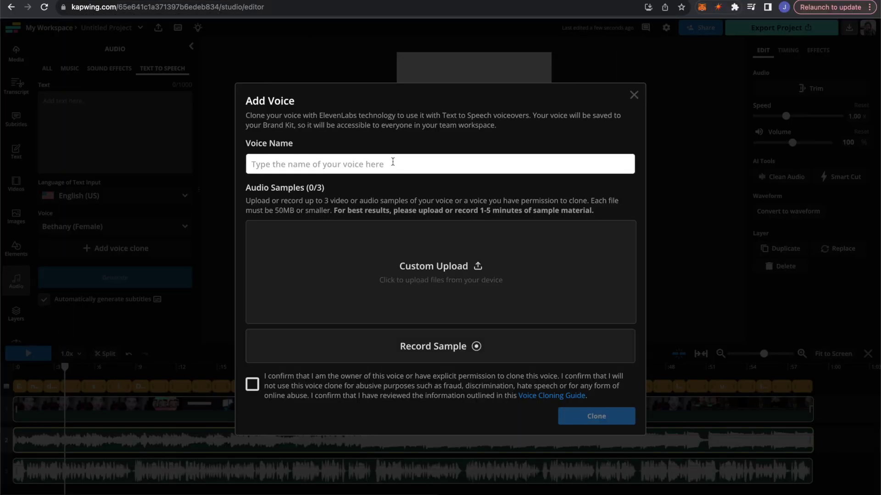
pyautogui.click(393, 161)
pyautogui.write("Jack's Voice 2")
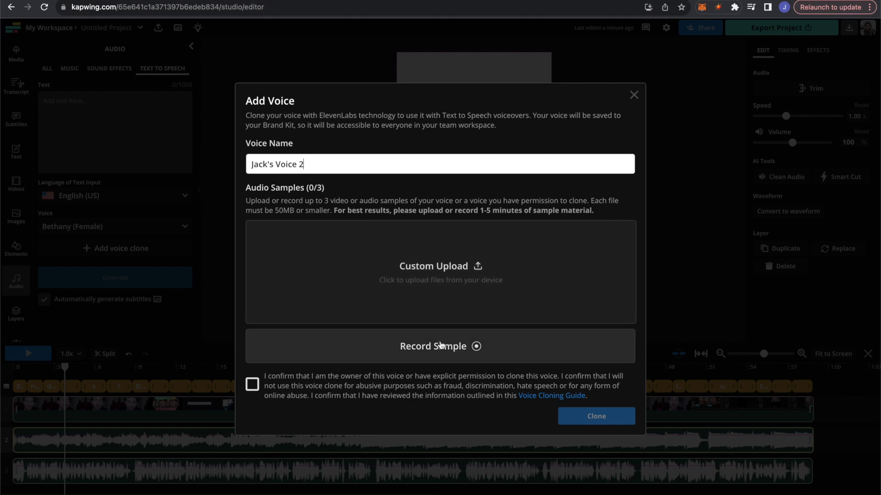
# - Open the sample recording, view its script, allow microphone access, then close it
pyautogui.click(440, 346)
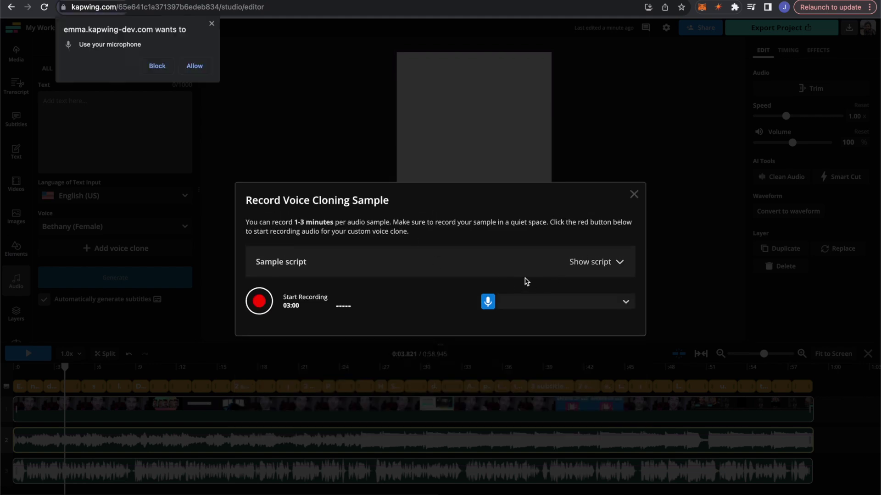
pyautogui.click(621, 264)
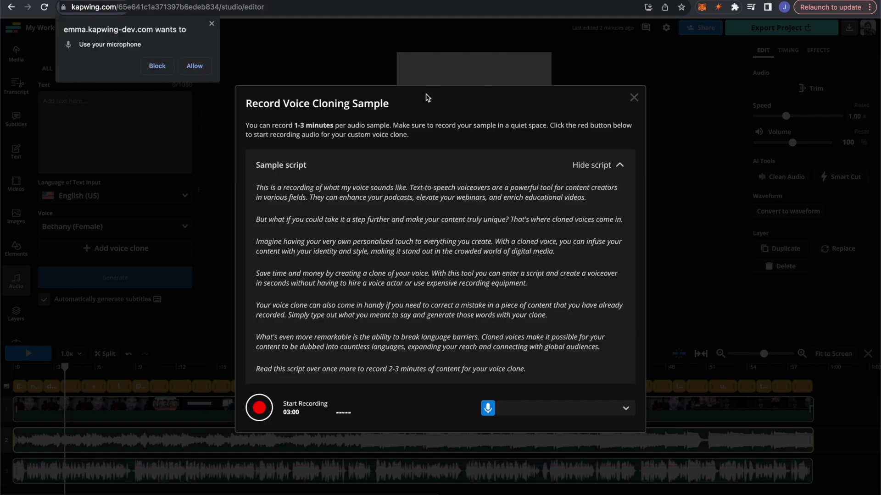
pyautogui.click(200, 62)
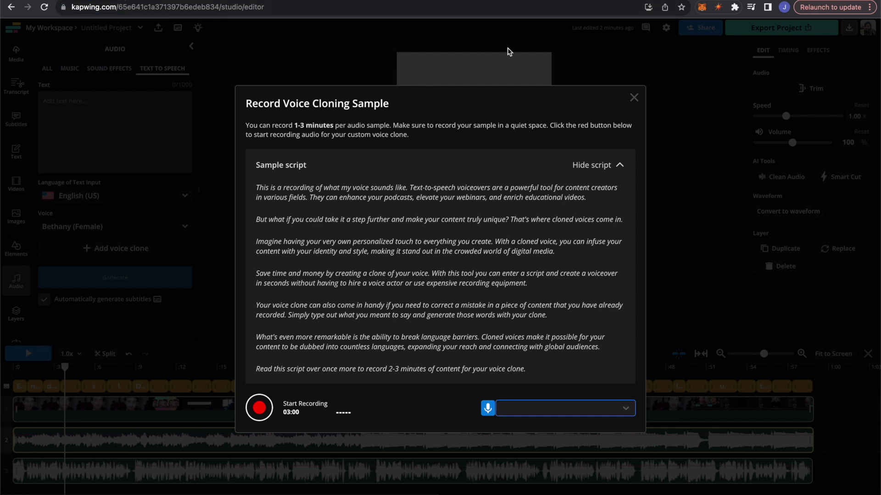
pyautogui.click(634, 97)
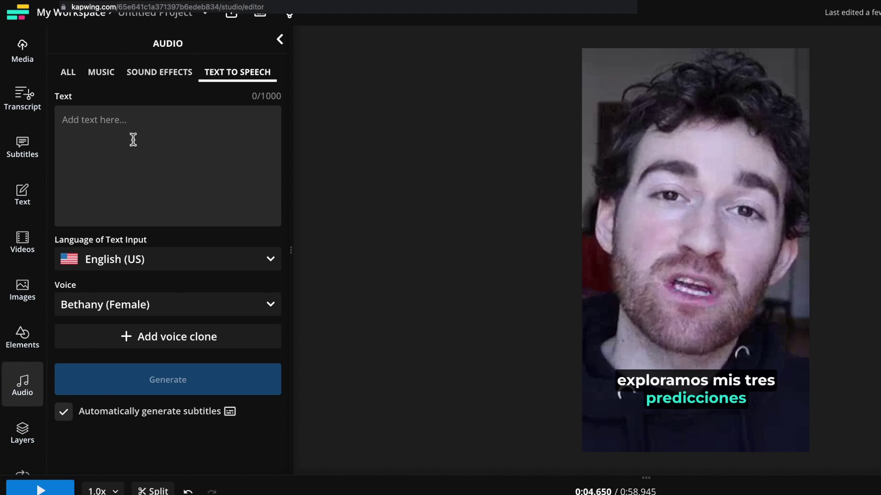
# - Generate 'make sure to subscribe to our channel, and I will see you guys next time!' in the cloned voice
pyautogui.click(91, 114)
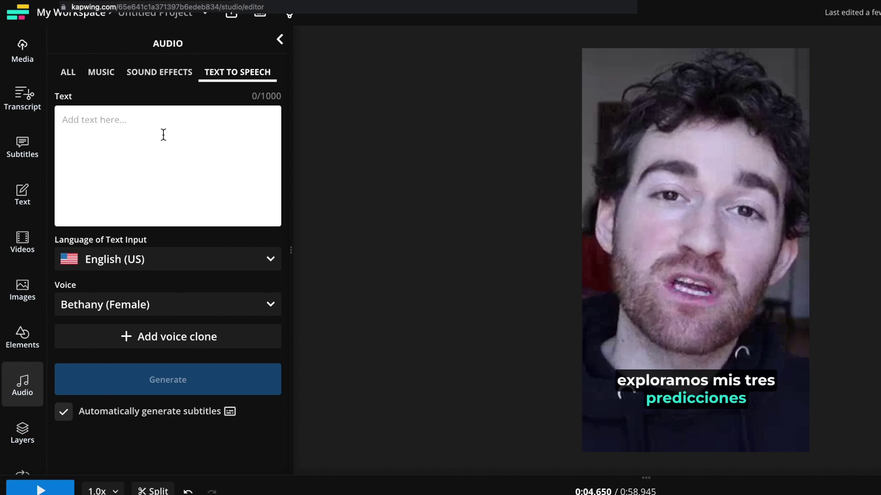
pyautogui.press('End')
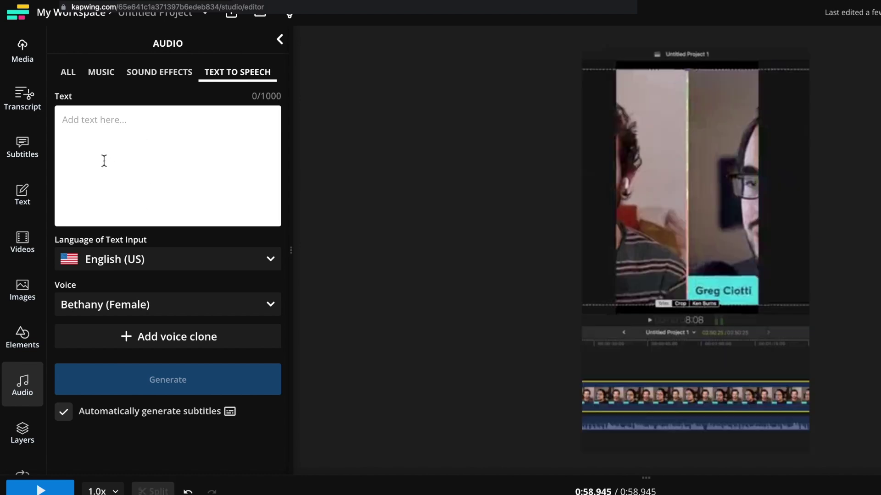
pyautogui.write('make sure to su')
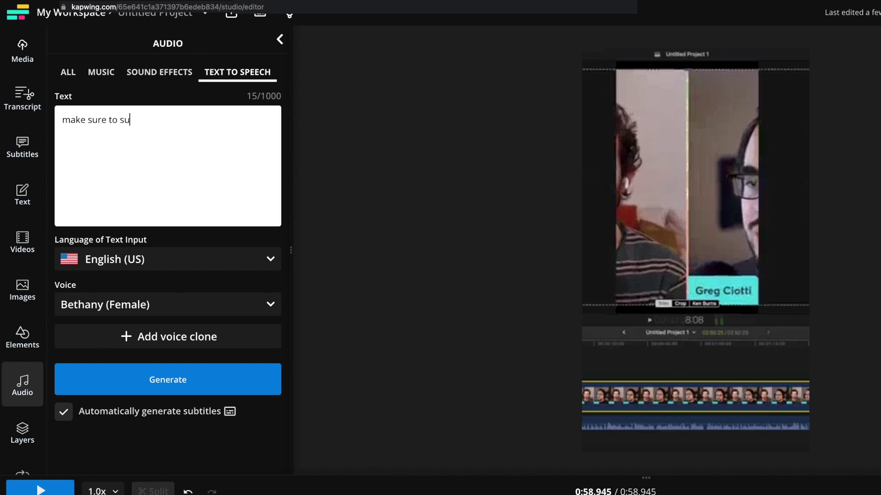
pyautogui.write('bscribe to our channel, and I will see ')
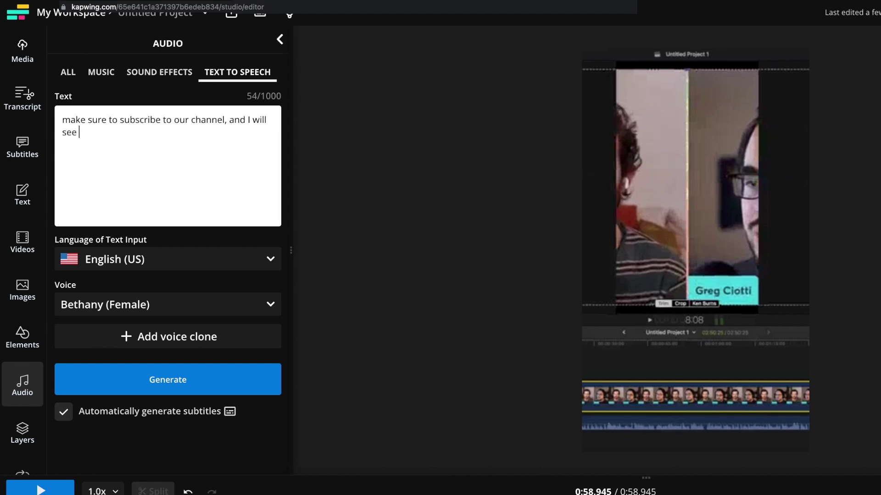
pyautogui.write('you guys next time!')
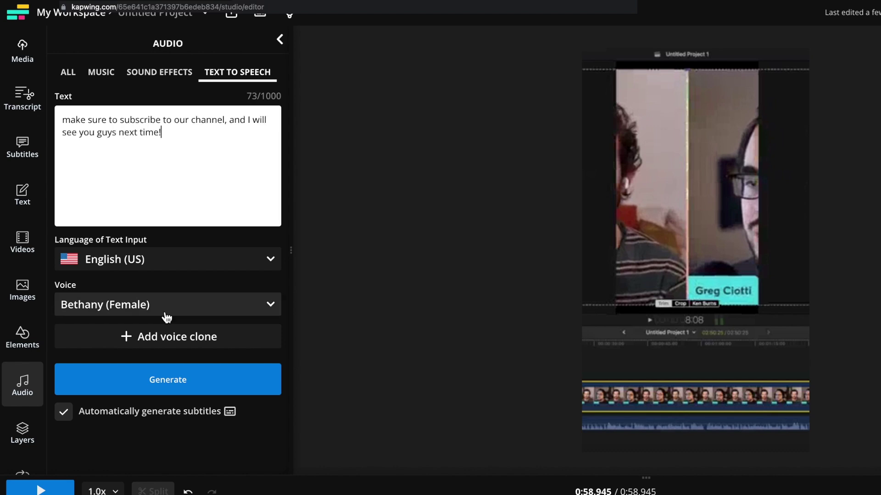
pyautogui.click(188, 310)
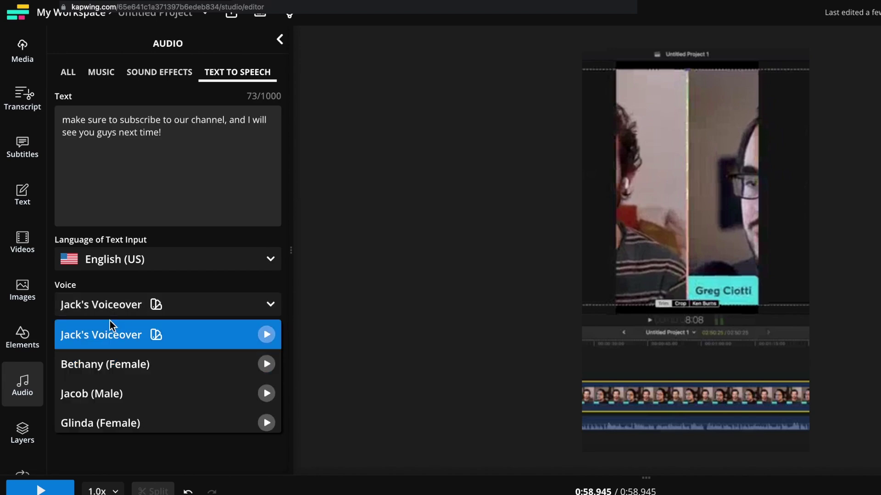
pyautogui.click(147, 308)
pyautogui.click(186, 390)
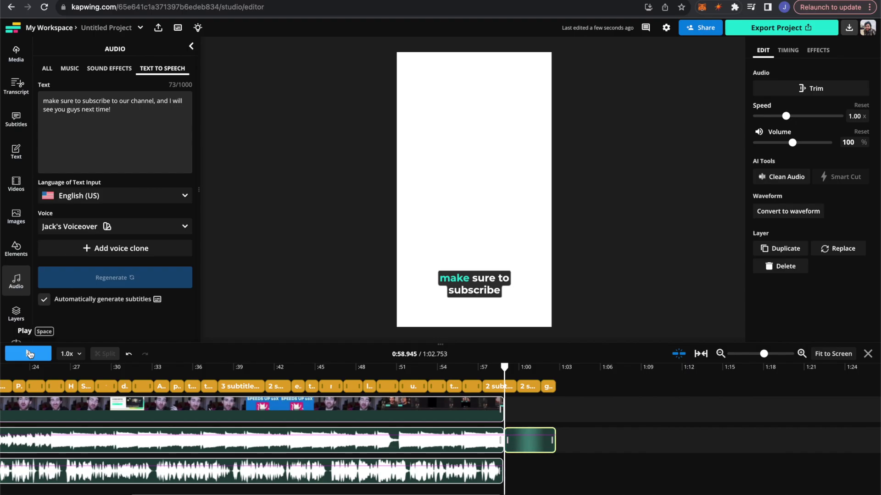
pyautogui.click(46, 491)
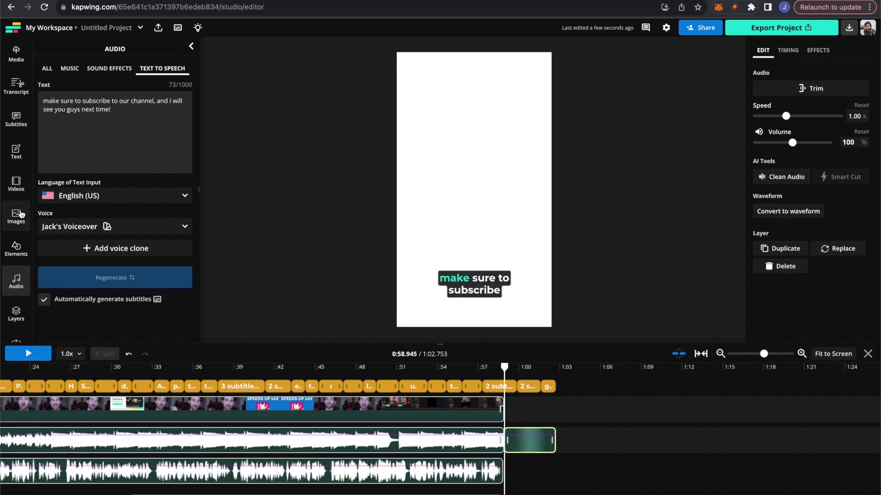
# - Search images for 'subscribe button' and add the red SUBSCRIBE image to the canvas
pyautogui.click(16, 215)
pyautogui.click(147, 88)
pyautogui.write('sub')
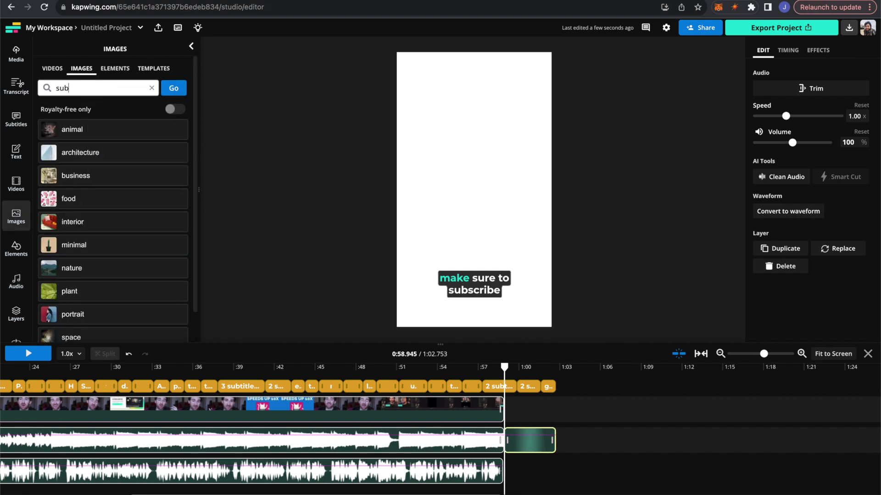
pyautogui.write('scribe button')
pyautogui.press('Return')
pyautogui.click(151, 258)
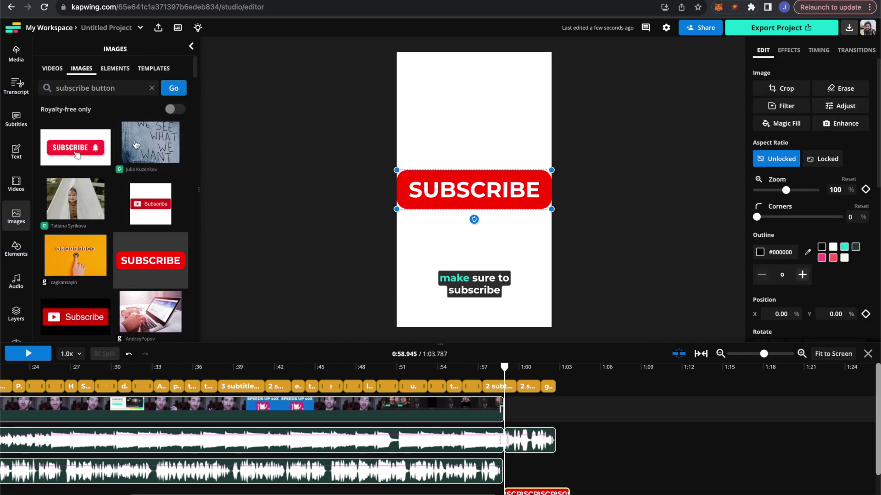
# - Add a square stretched over the whole frame, colour it pink and send it behind
pyautogui.click(16, 248)
pyautogui.click(52, 145)
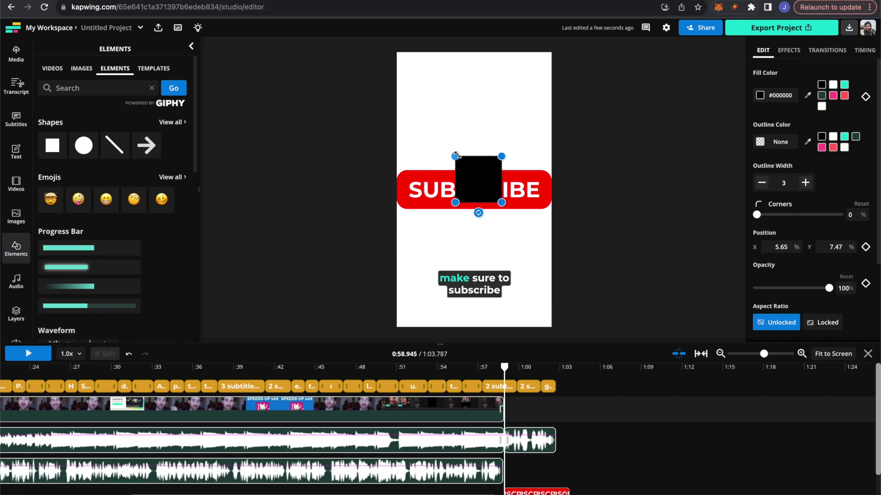
pyautogui.moveTo(456, 156); pyautogui.dragTo(396, 51)
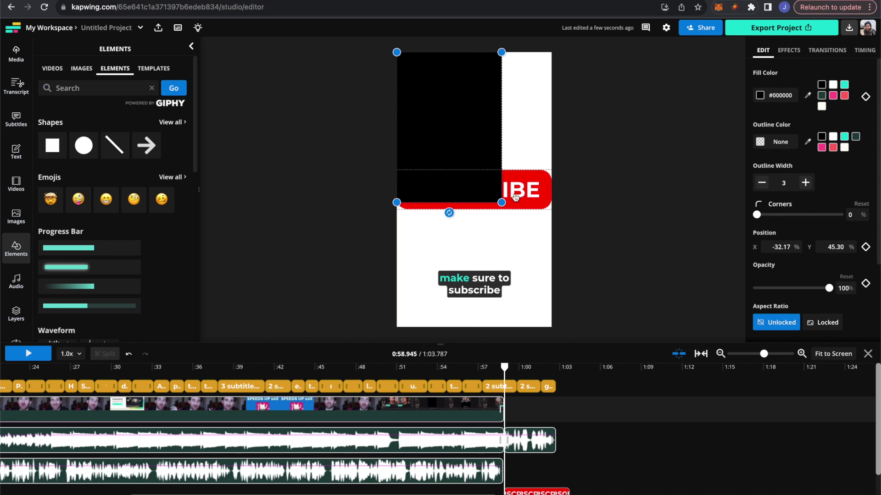
pyautogui.moveTo(502, 202); pyautogui.dragTo(551, 327)
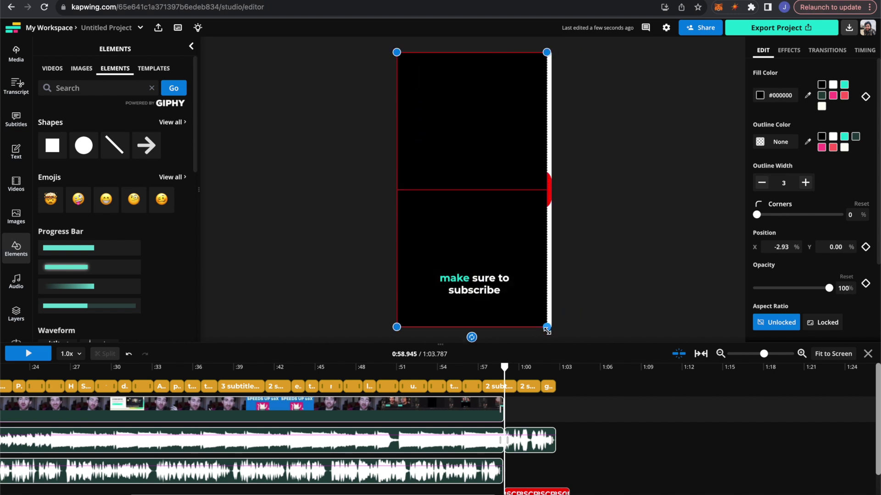
pyautogui.click(833, 96)
pyautogui.scroll(-3, 816, 193)
pyautogui.click(838, 254)
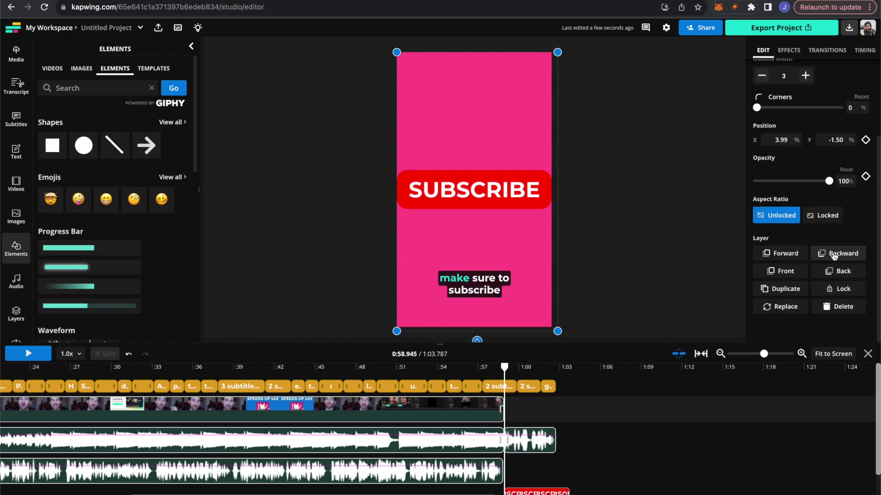
pyautogui.click(519, 204)
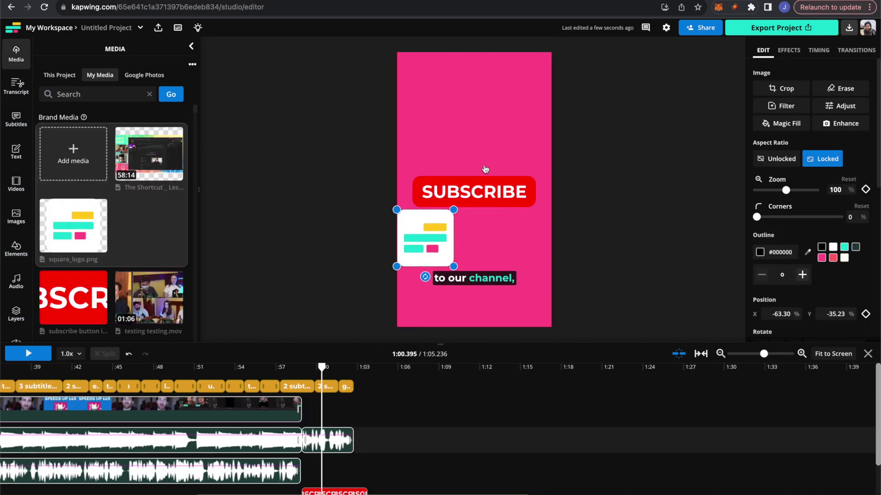
# - Place the logo above the SUBSCRIBE button and preview the outro scene
pyautogui.moveTo(428, 240); pyautogui.dragTo(485, 133)
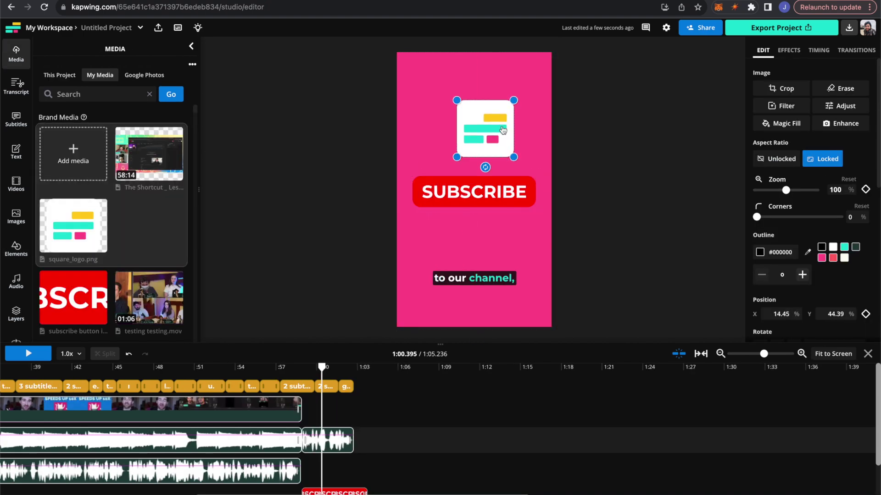
pyautogui.click(292, 368)
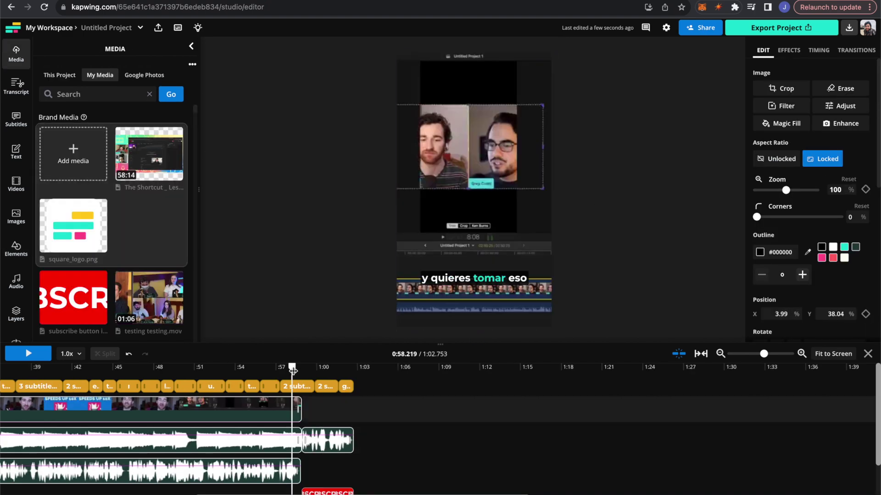
pyautogui.press('space')
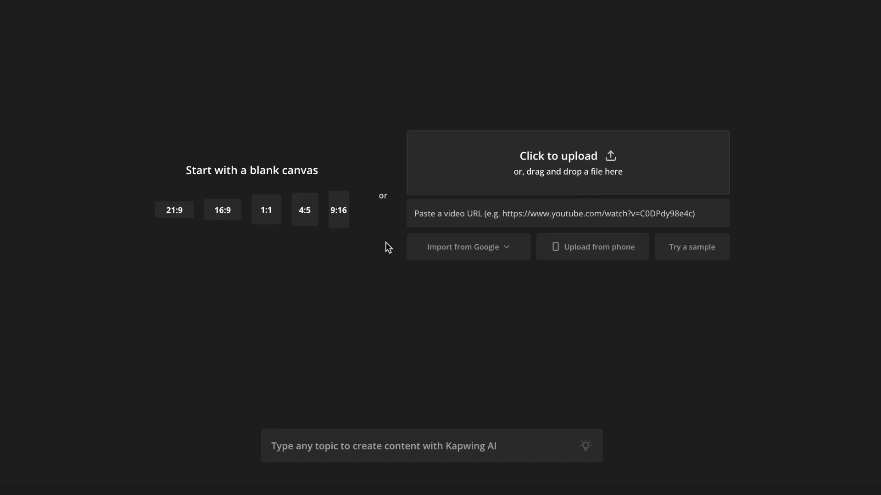
# - Open Kapwing AI's Create Video setup from the topic box in the new project
pyautogui.click(524, 455)
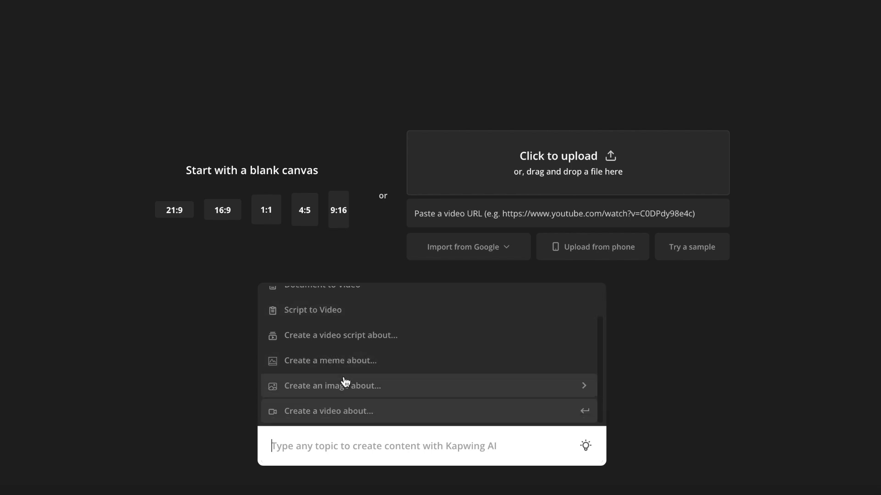
pyautogui.click(337, 412)
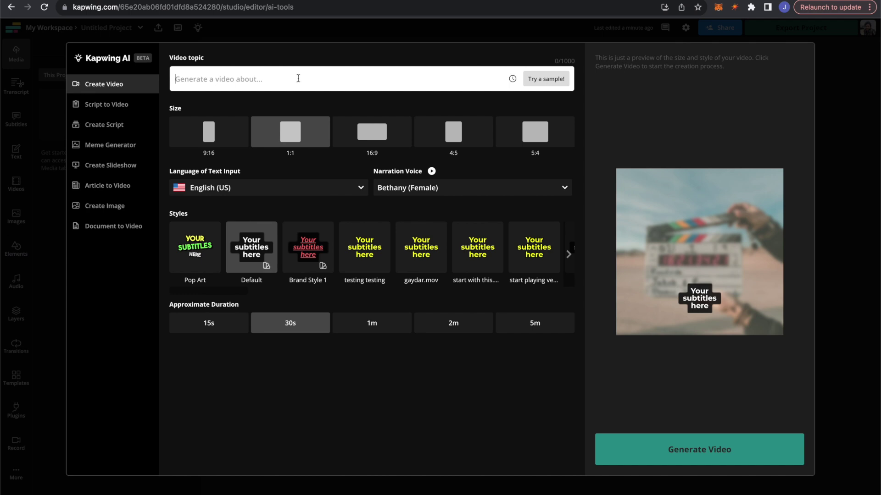
# - Generate a 1-minute 9:16 video on TikTok search engine optimization with cloned narration and Pop Art subtitles
pyautogui.write('Generate a v')
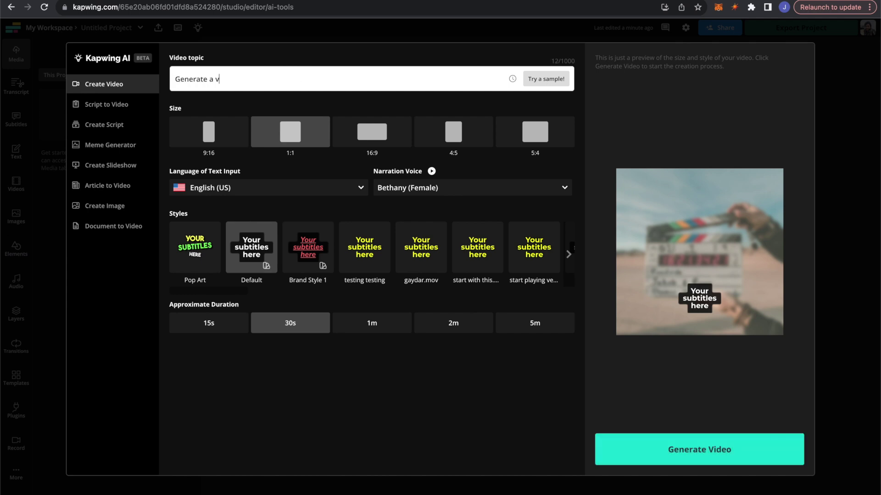
pyautogui.write('ideo about TikTok Search engine optim')
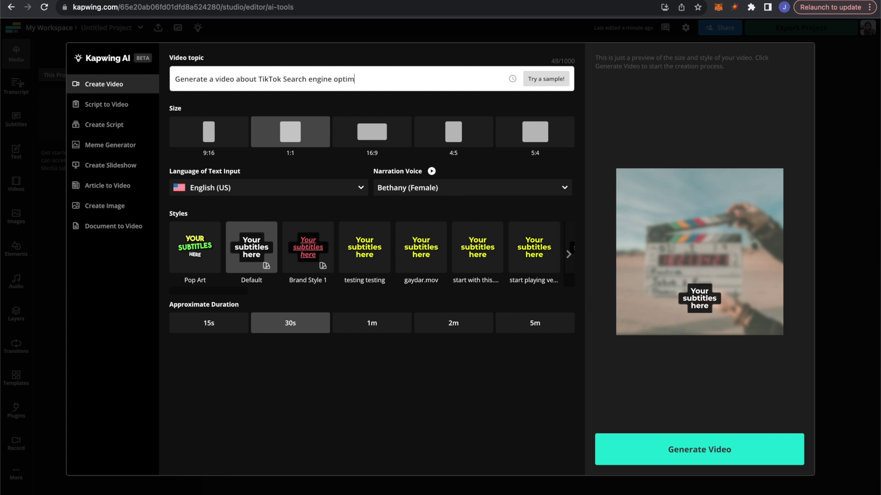
pyautogui.write('ization')
pyautogui.click(216, 139)
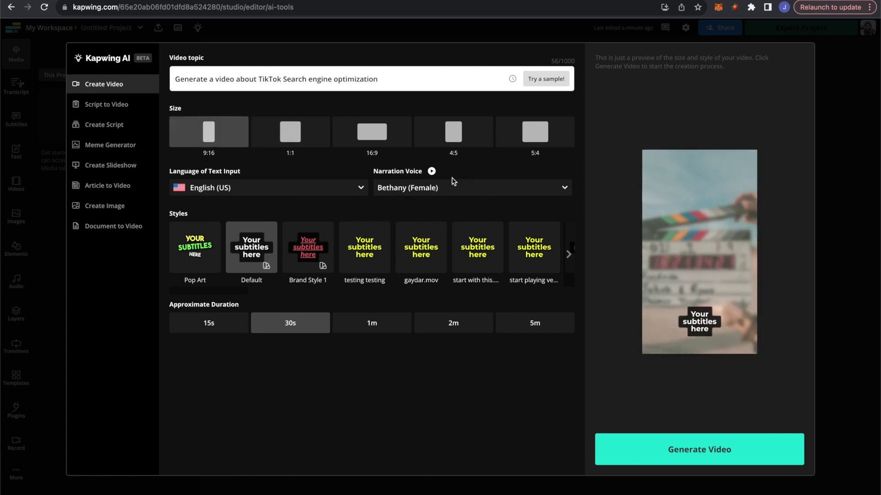
pyautogui.click(467, 188)
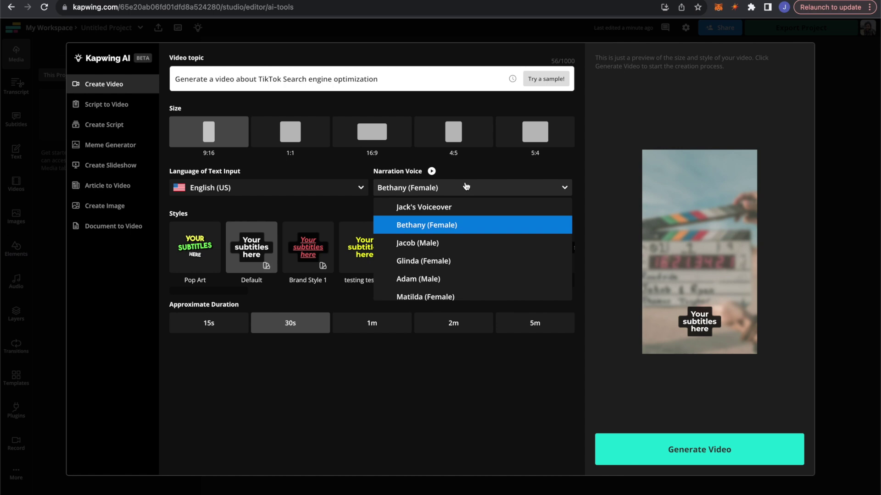
pyautogui.click(455, 210)
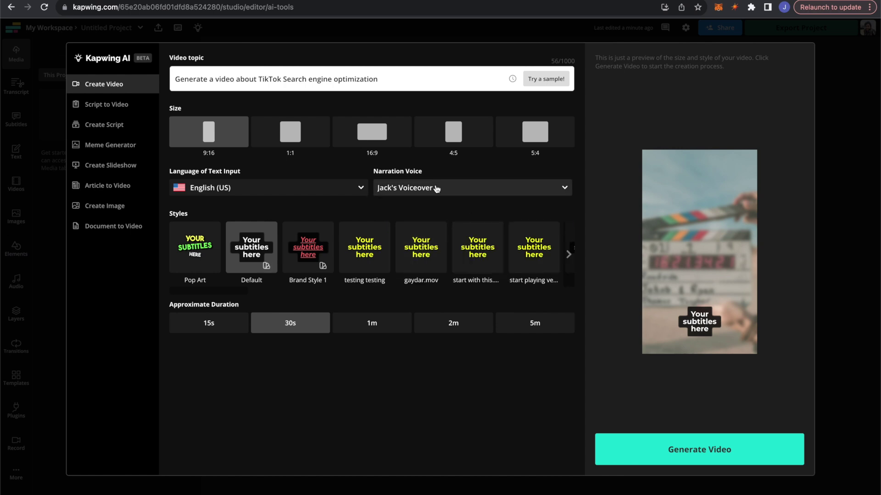
pyautogui.click(195, 248)
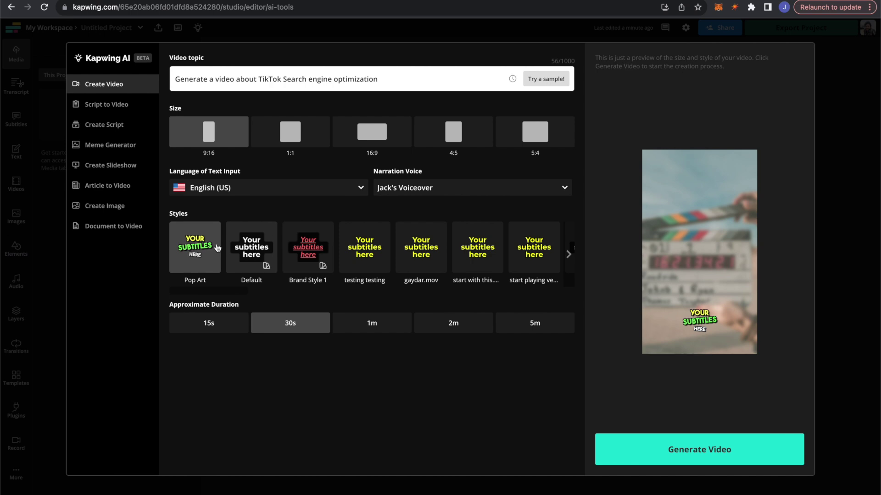
pyautogui.click(369, 327)
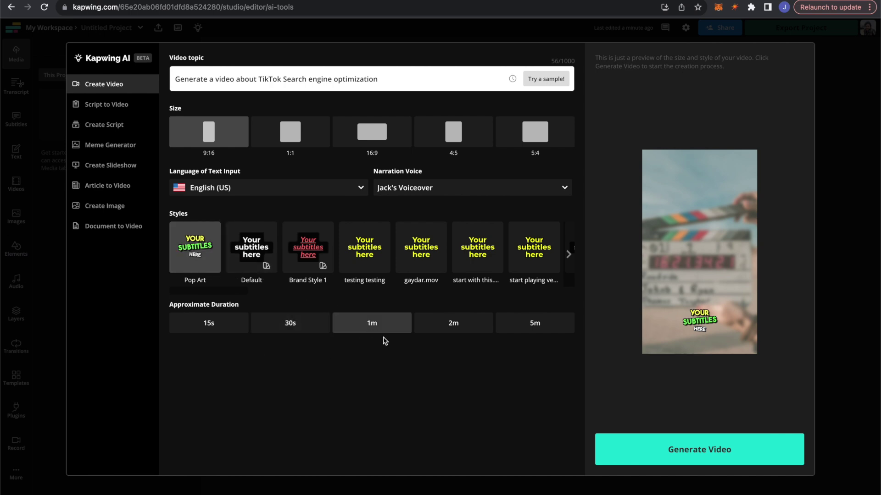
pyautogui.click(685, 443)
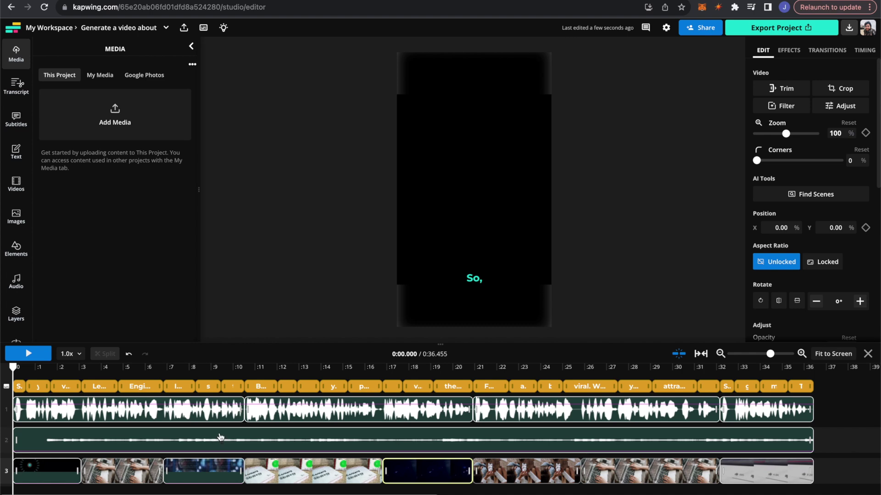
# - Play the generated TikTok SEO video, then stop it near the start
pyautogui.press('space')
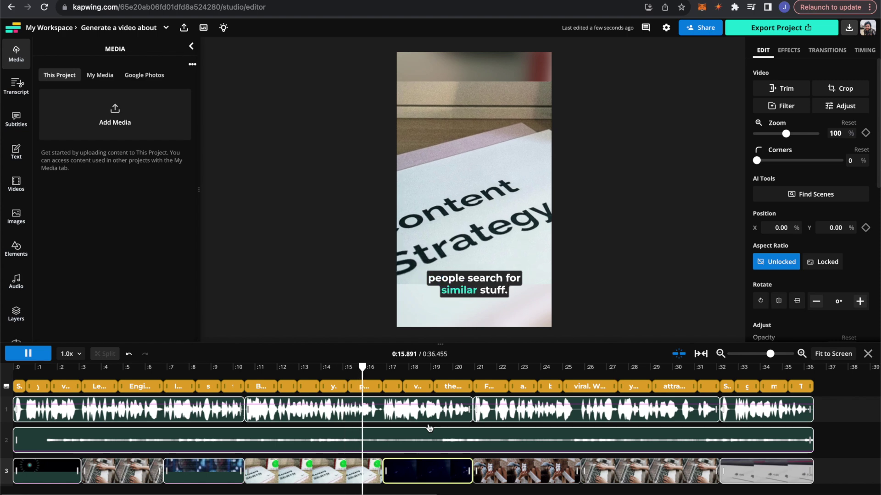
pyautogui.click(87, 368)
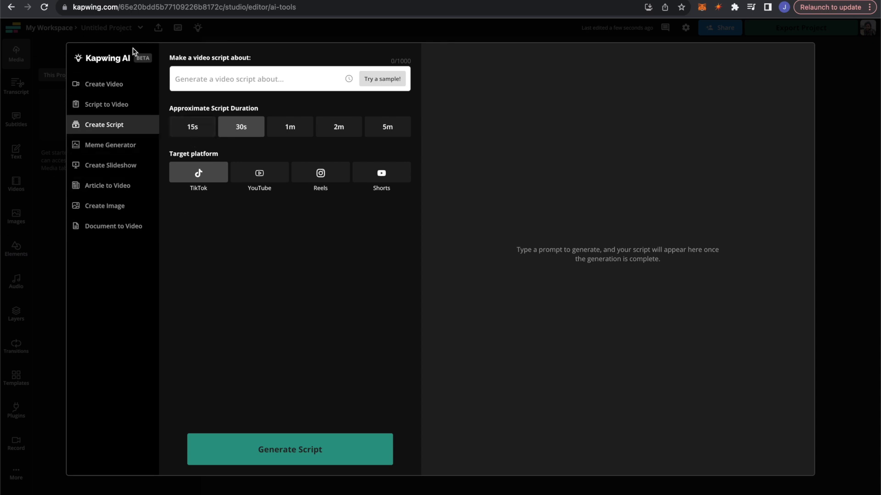
# - Dismiss the Kapwing AI Create Script window by clicking outside it
pyautogui.click(11, 318)
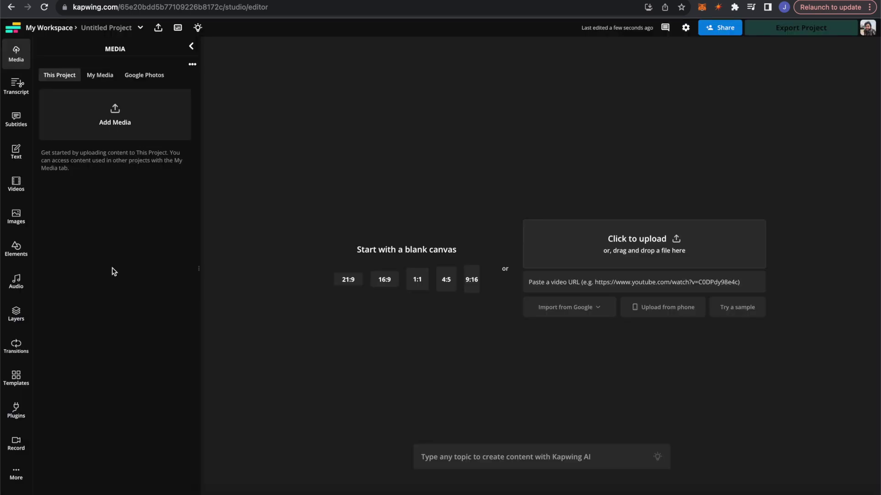